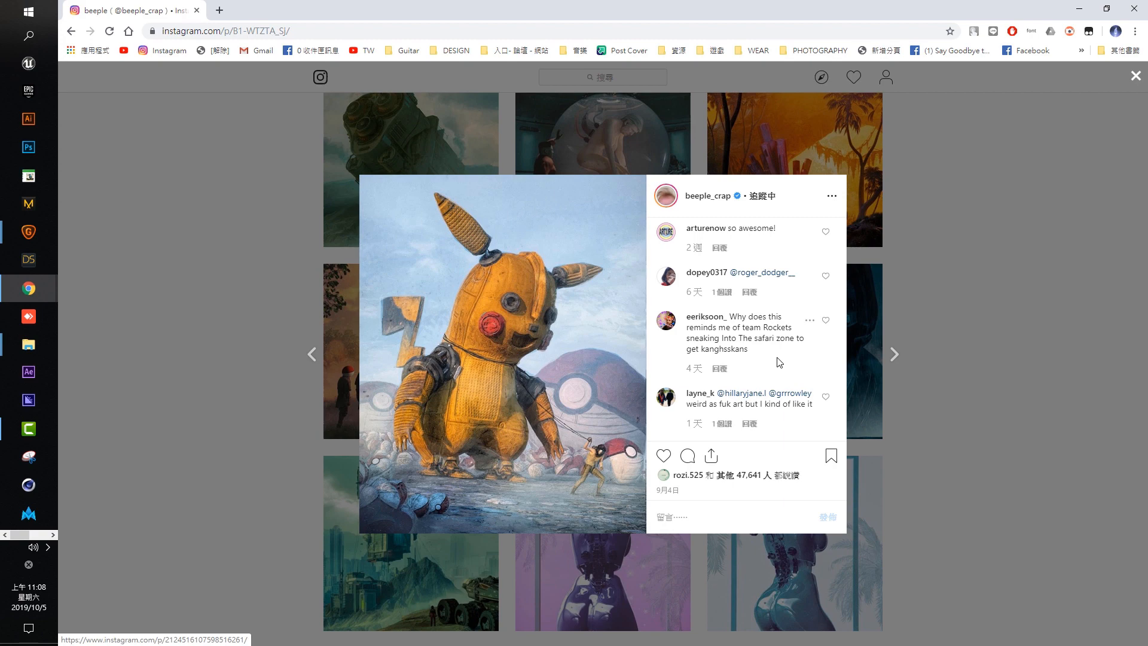
# - Close the open robot Pikachu post and browse older artworks on the beeple_crap Instagram profile
pyautogui.click(941, 366)
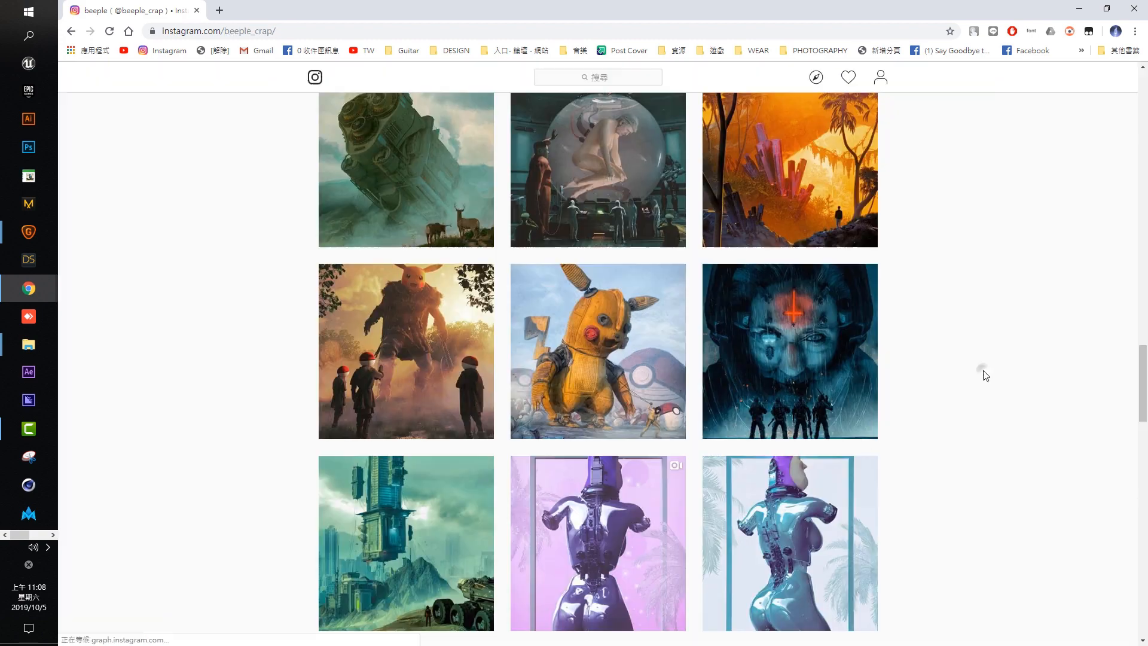
pyautogui.scroll(-6, 910, 360)
pyautogui.scroll(-14, 909, 360)
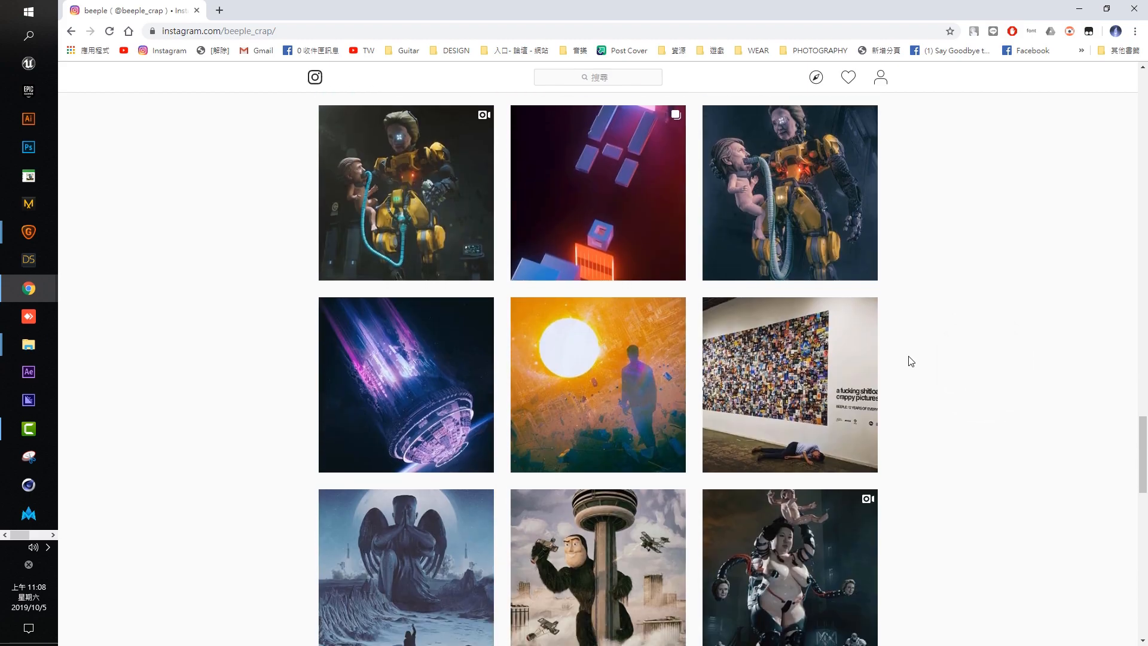
pyautogui.scroll(-3, 909, 360)
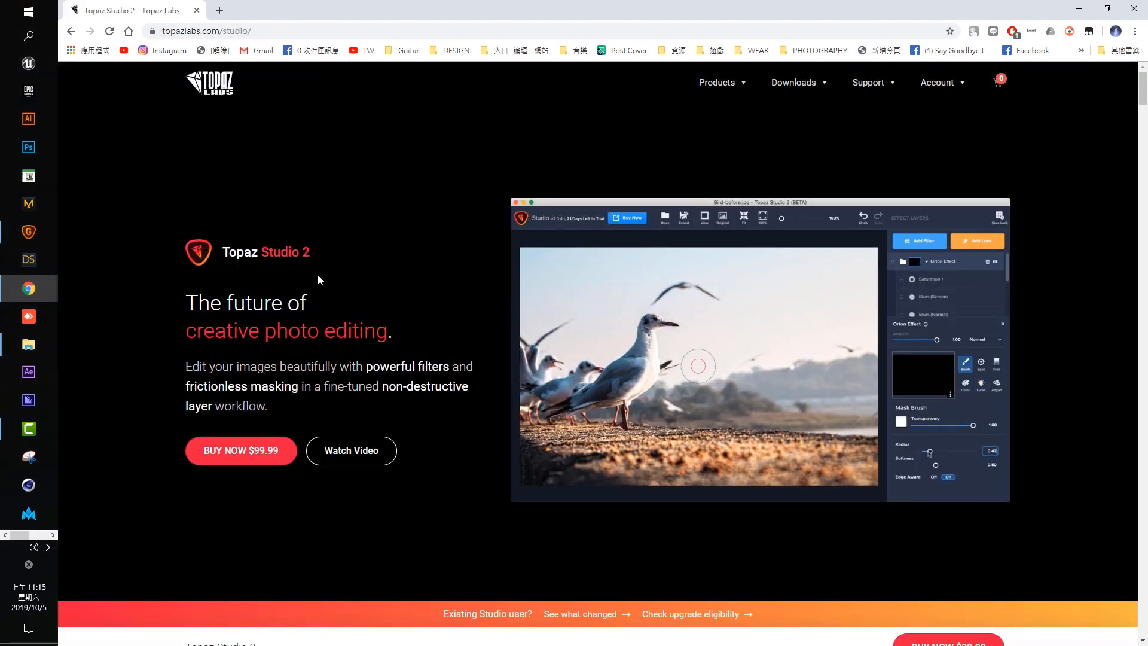
# - Review the Topaz Studio 2 product page down to its purchase and free-trial options
pyautogui.scroll(-2, 431, 228)
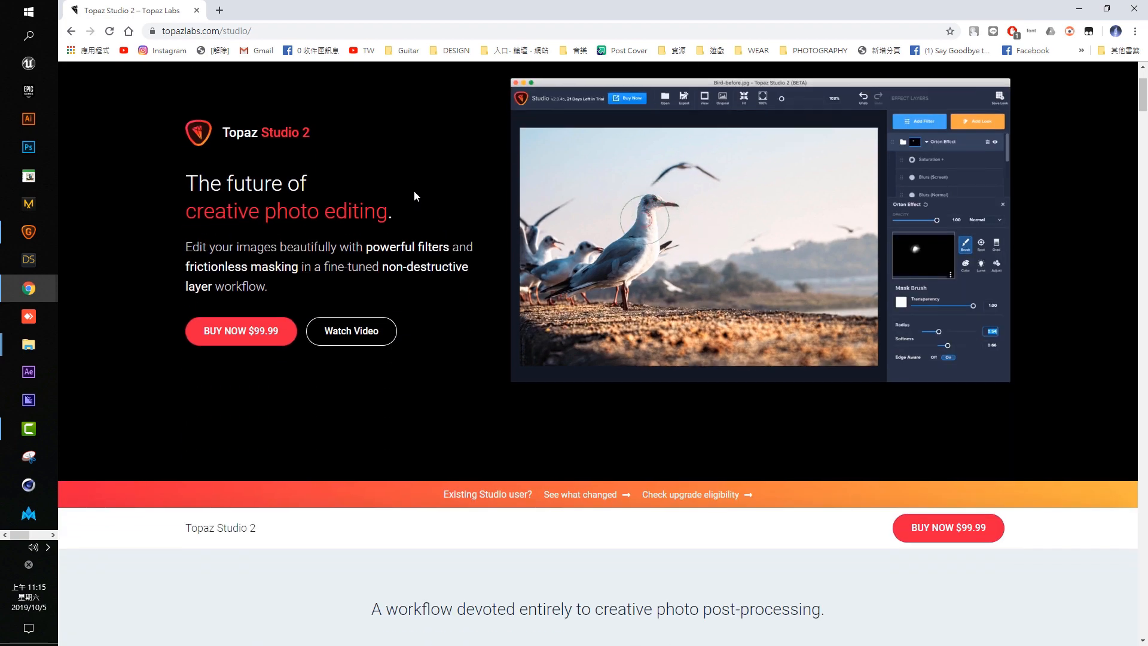
pyautogui.scroll(-1, 428, 162)
pyautogui.scroll(2, 432, 164)
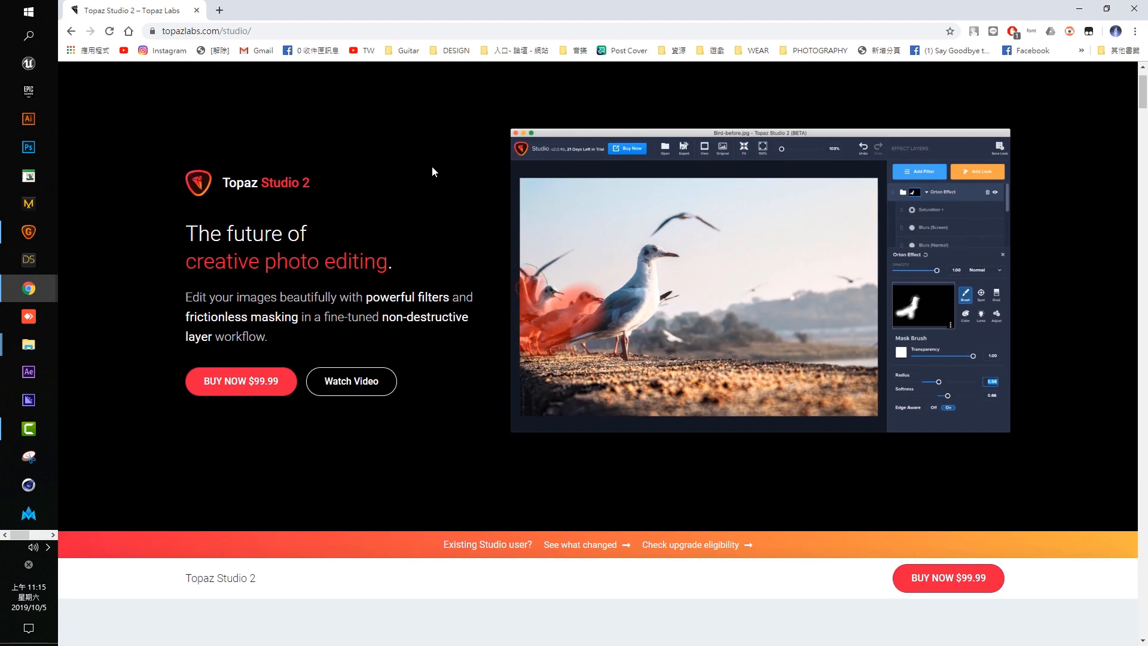
pyautogui.scroll(-15, 432, 176)
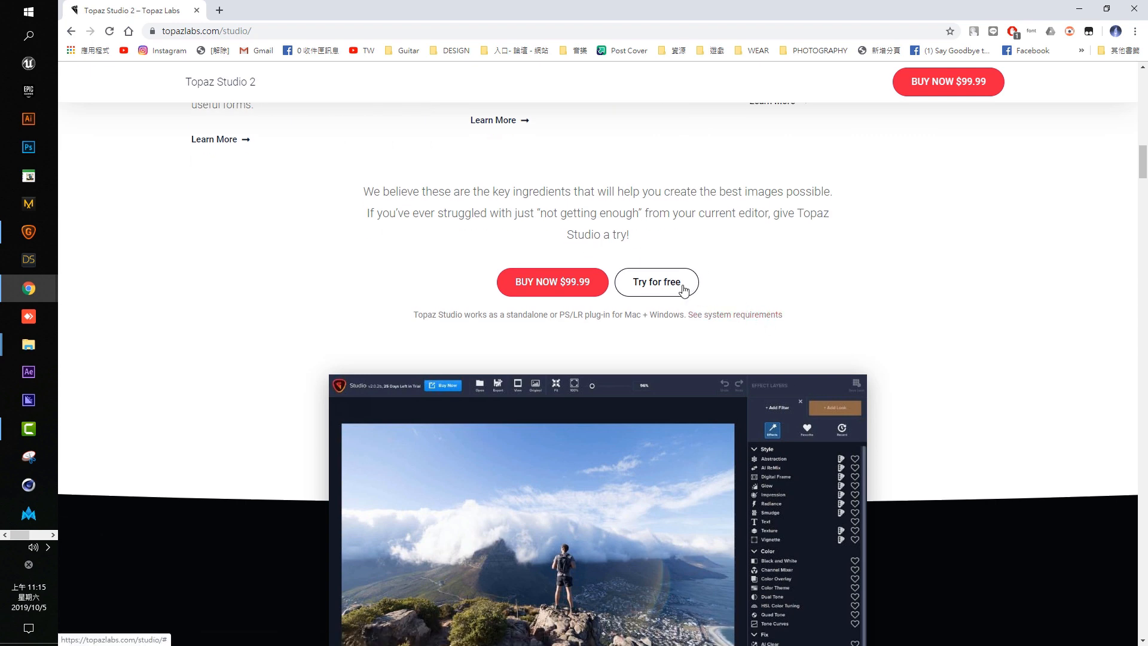
pyautogui.click(601, 293)
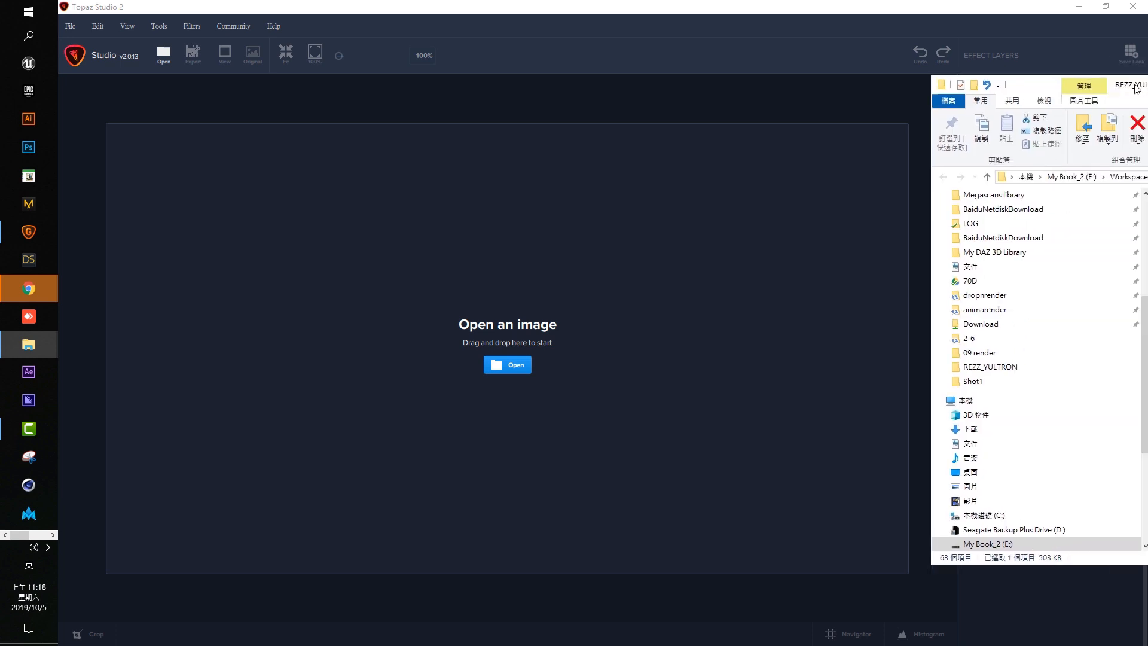
# - Open the neon street image from the file explorer folder in Topaz Studio 2 and view the available filters
pyautogui.moveTo(950, 454); pyautogui.dragTo(599, 445)
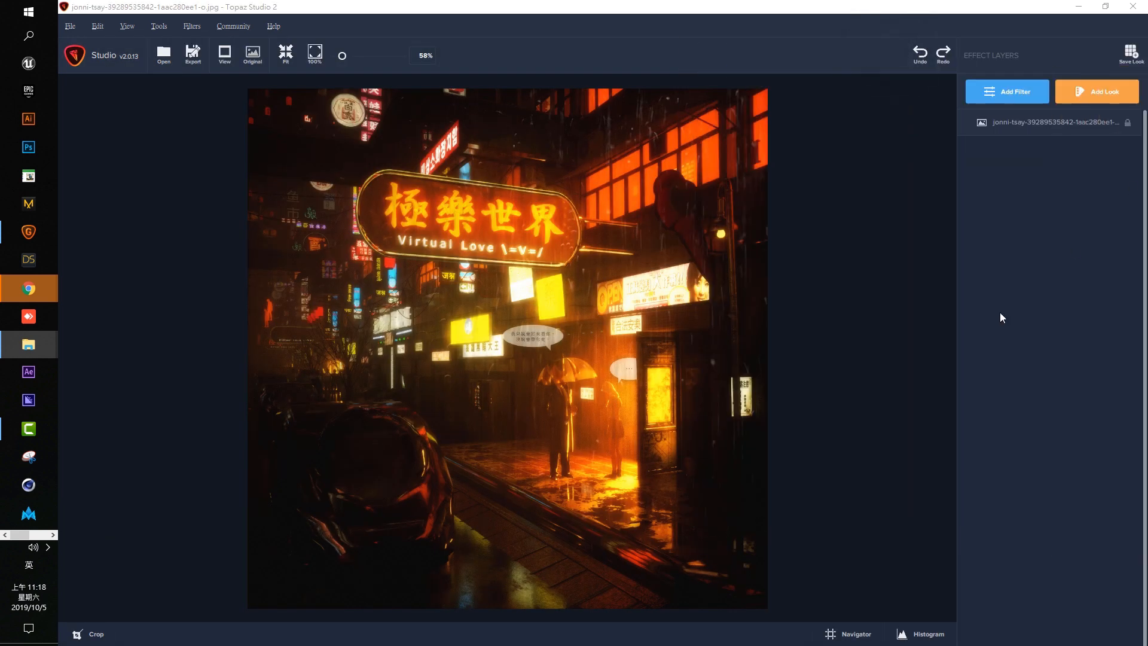
pyautogui.click(1016, 103)
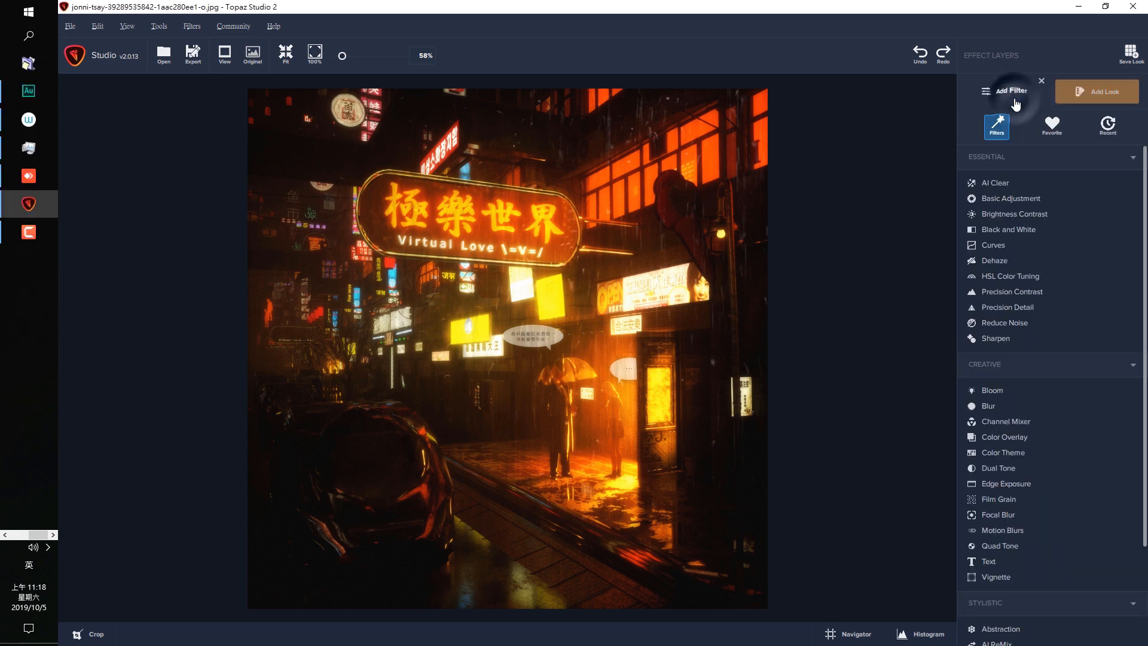
pyautogui.click(1041, 83)
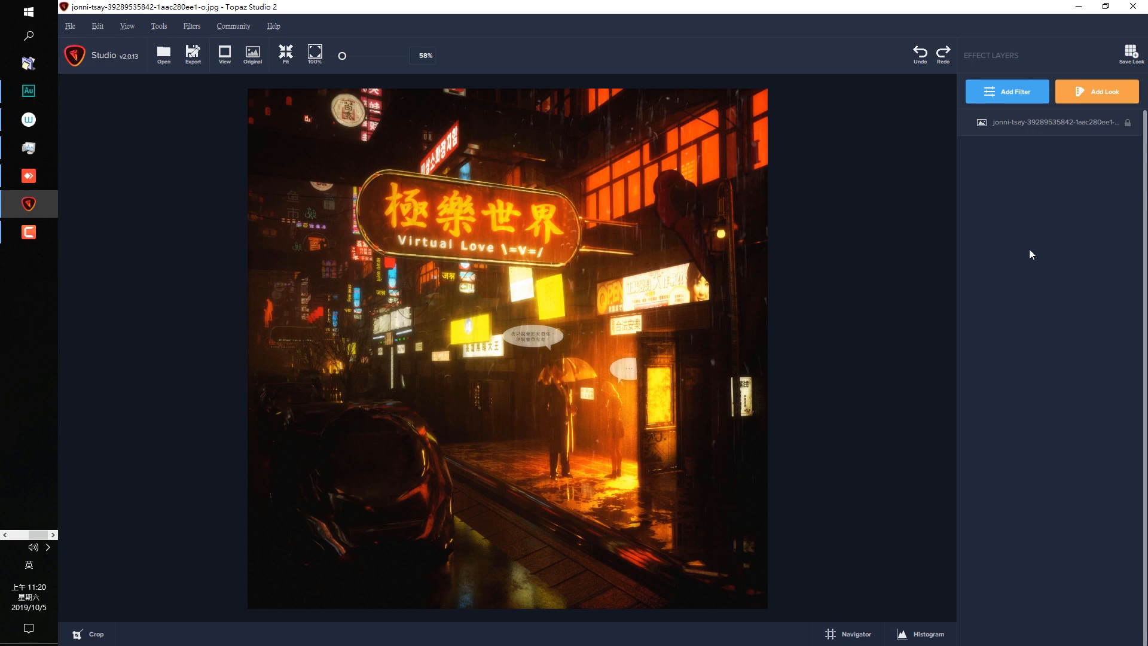
# - Browse the looks library, past the Abstraction looks, and open its search
pyautogui.click(1107, 93)
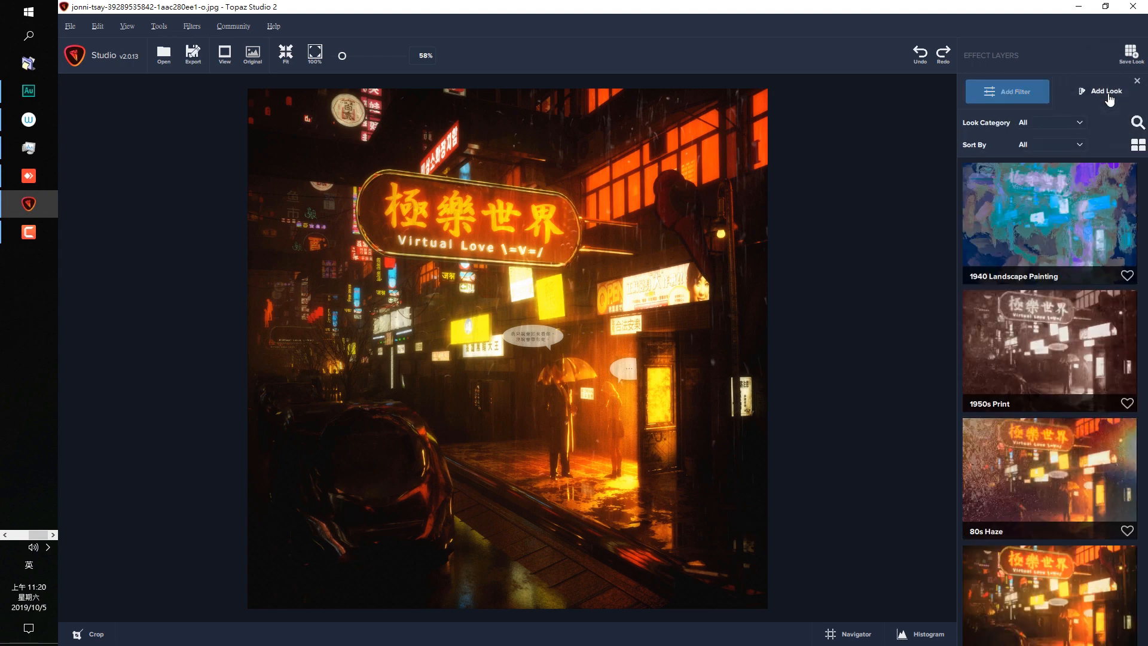
pyautogui.scroll(-10, 1068, 250)
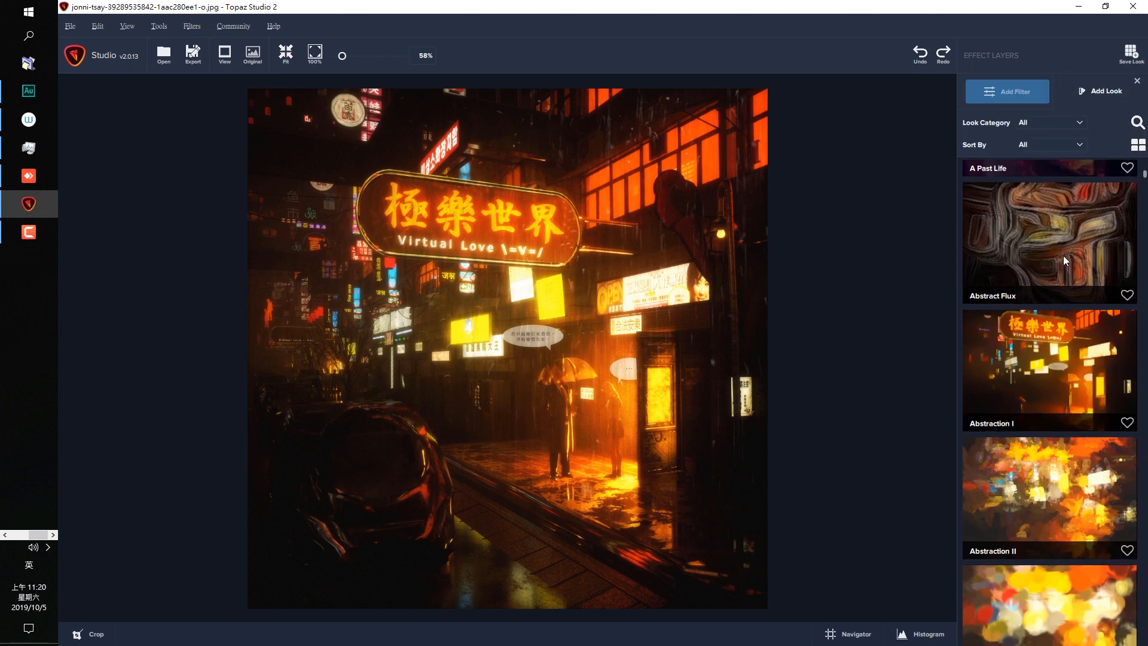
pyautogui.scroll(-5, 1063, 245)
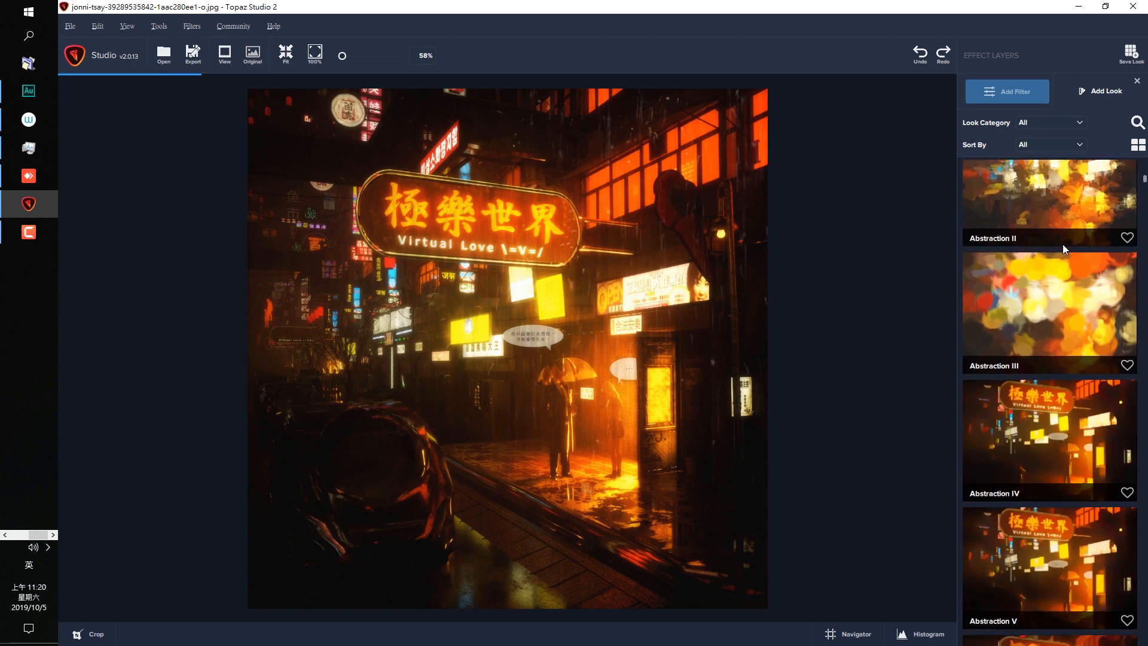
pyautogui.click(1138, 122)
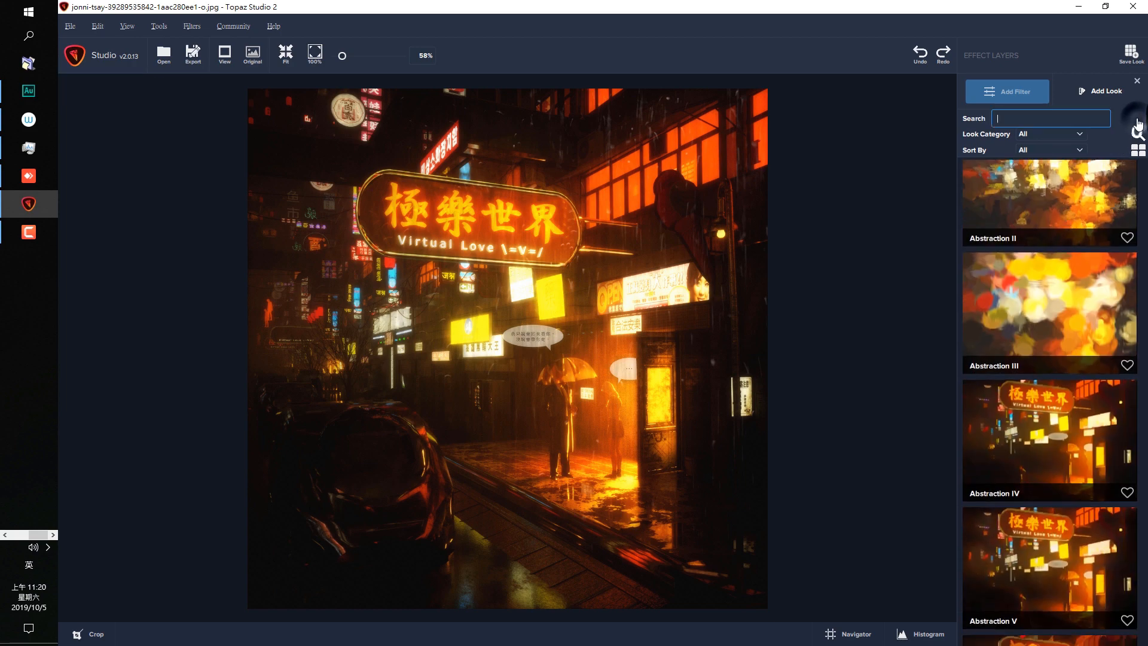
pyautogui.write('LOVE')
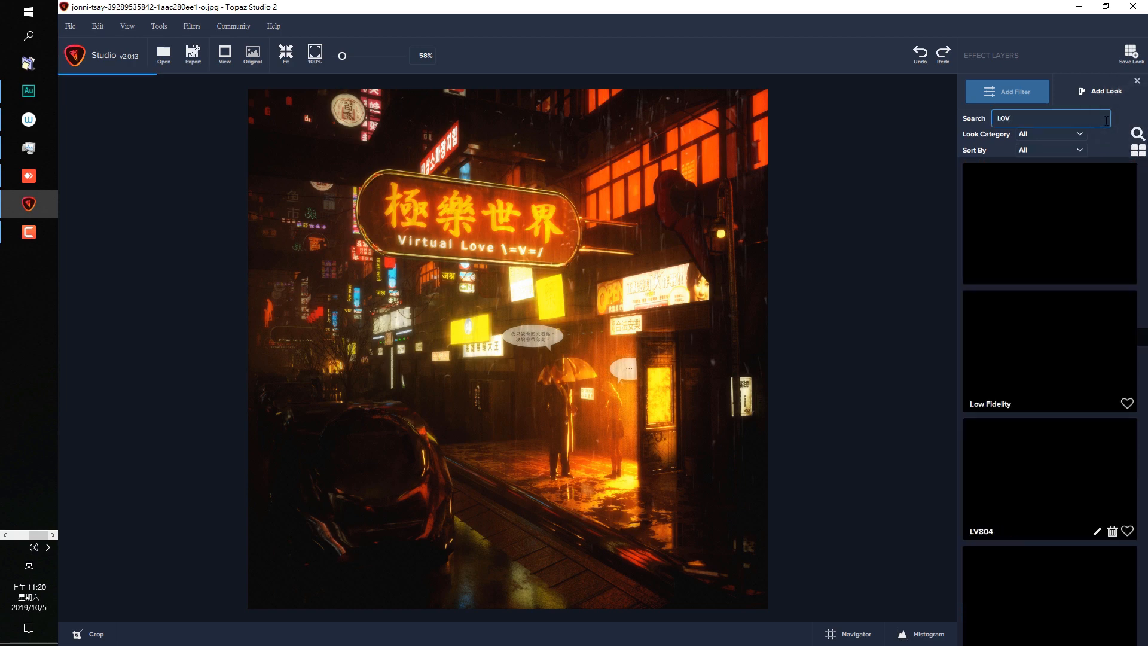
pyautogui.press('BackSpace')
pyautogui.press('BackSpace')
pyautogui.press('BackSpace')
pyautogui.press('BackSpace')
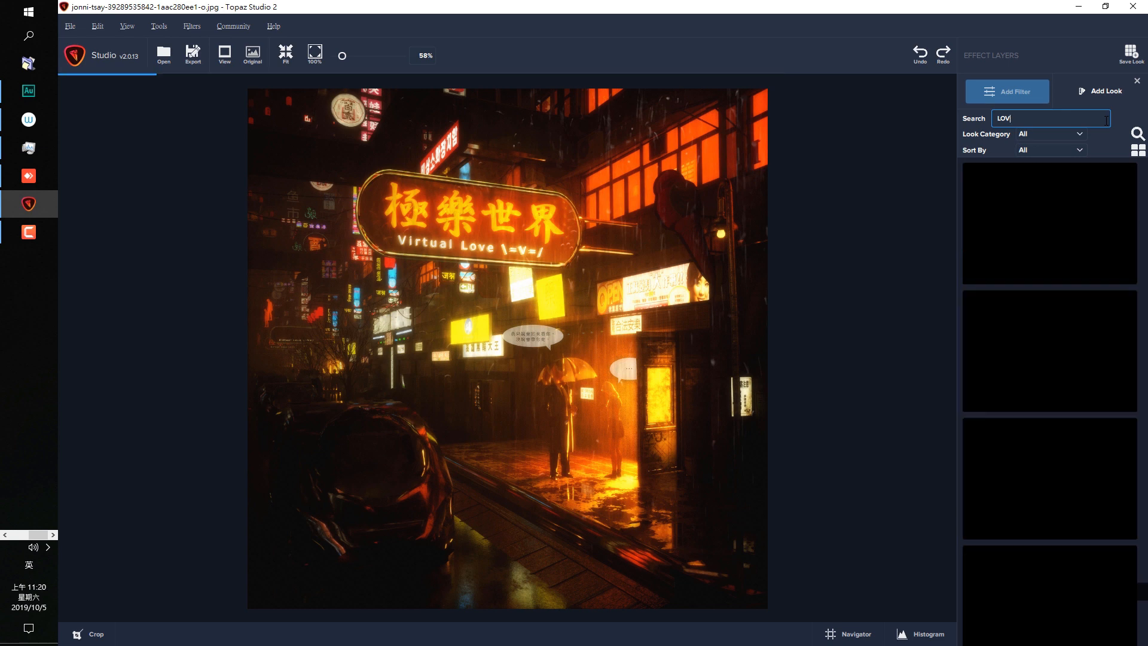
# - Search the looks library for LV804, check the look categories, and preview the LV804 look on the image
pyautogui.write('LV')
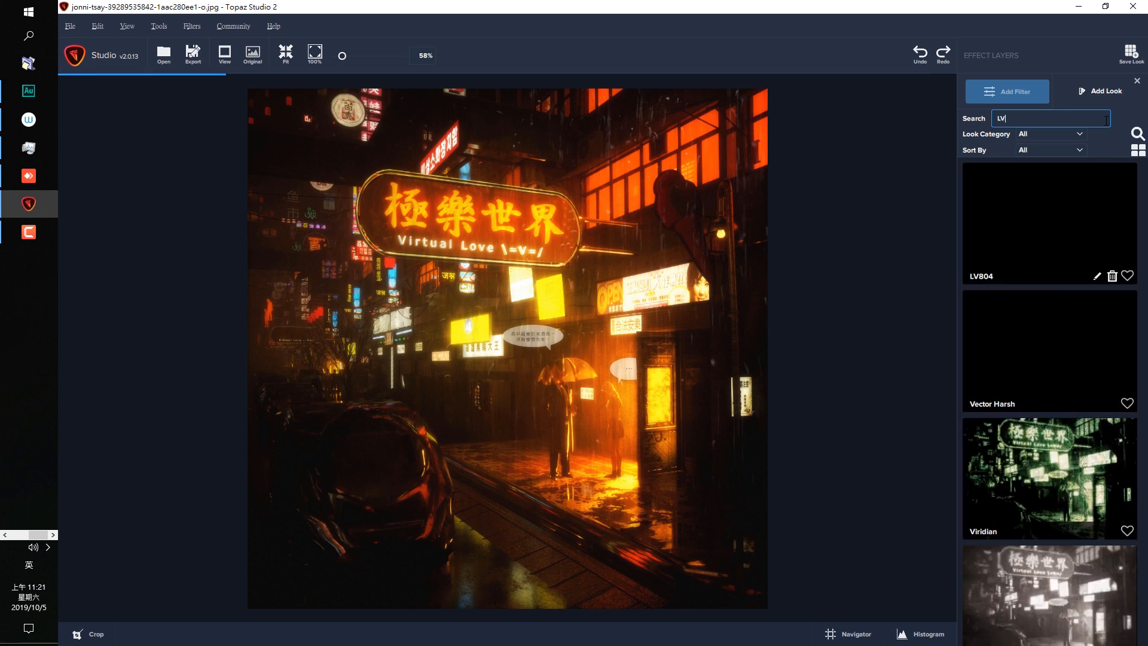
pyautogui.write('804')
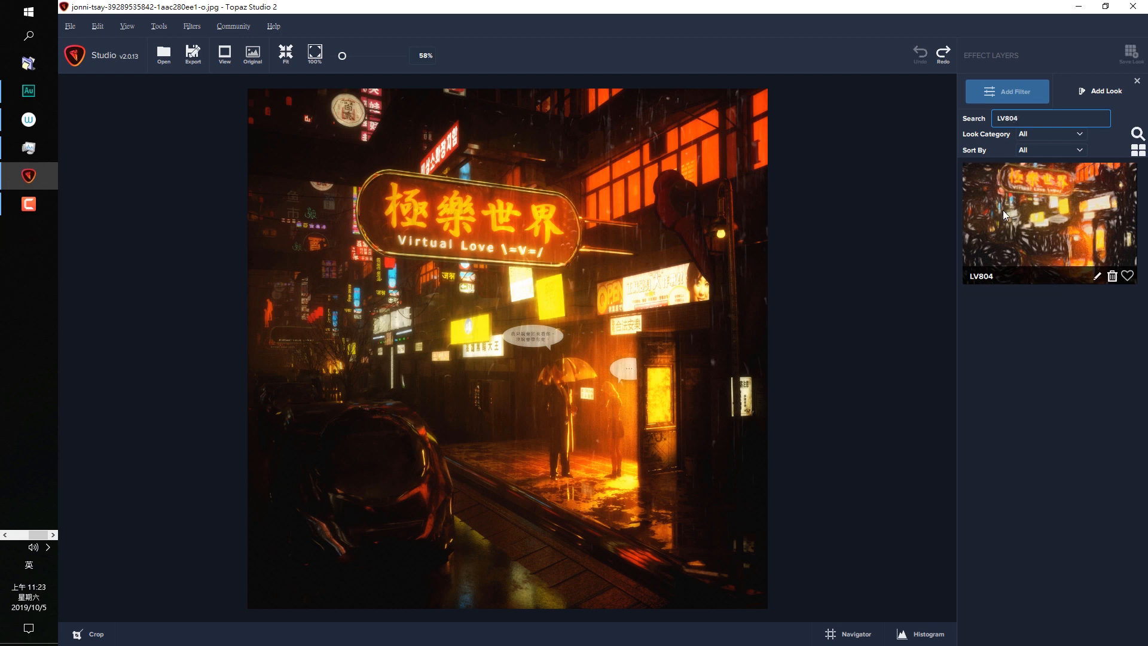
pyautogui.click(1064, 134)
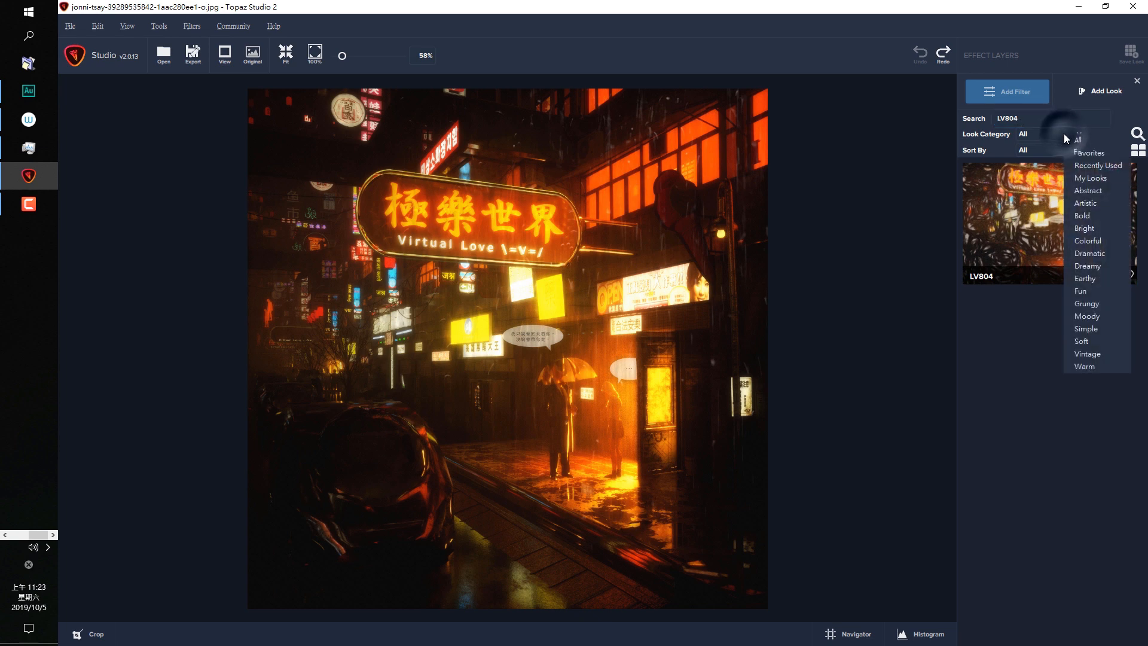
pyautogui.click(1114, 135)
pyautogui.click(1046, 206)
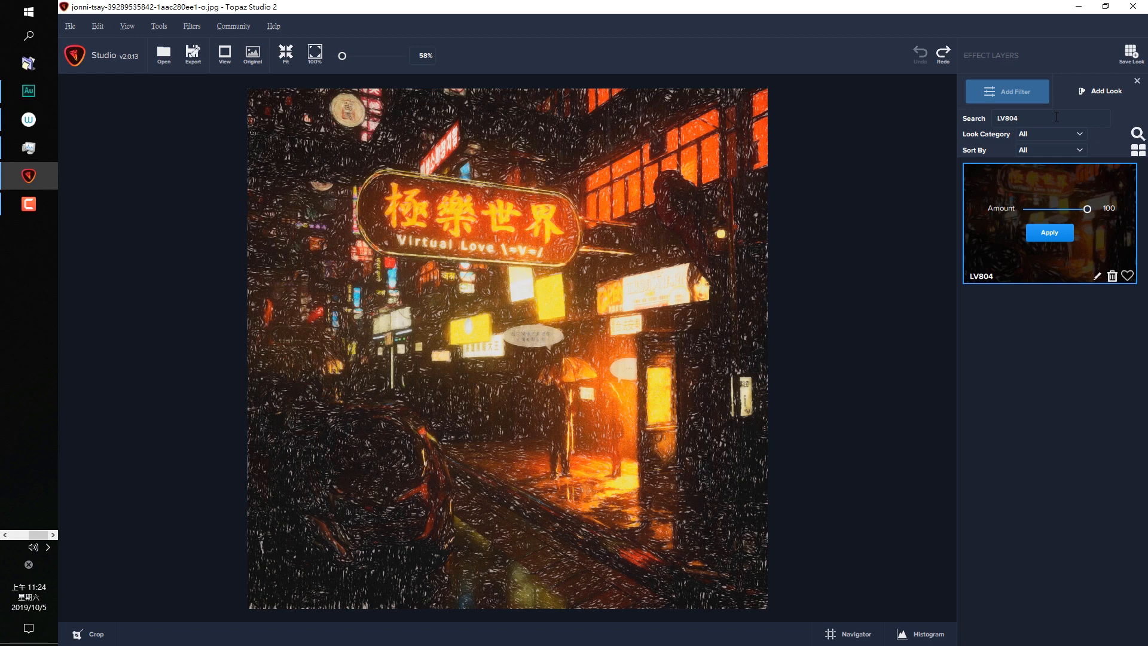
pyautogui.click(1070, 145)
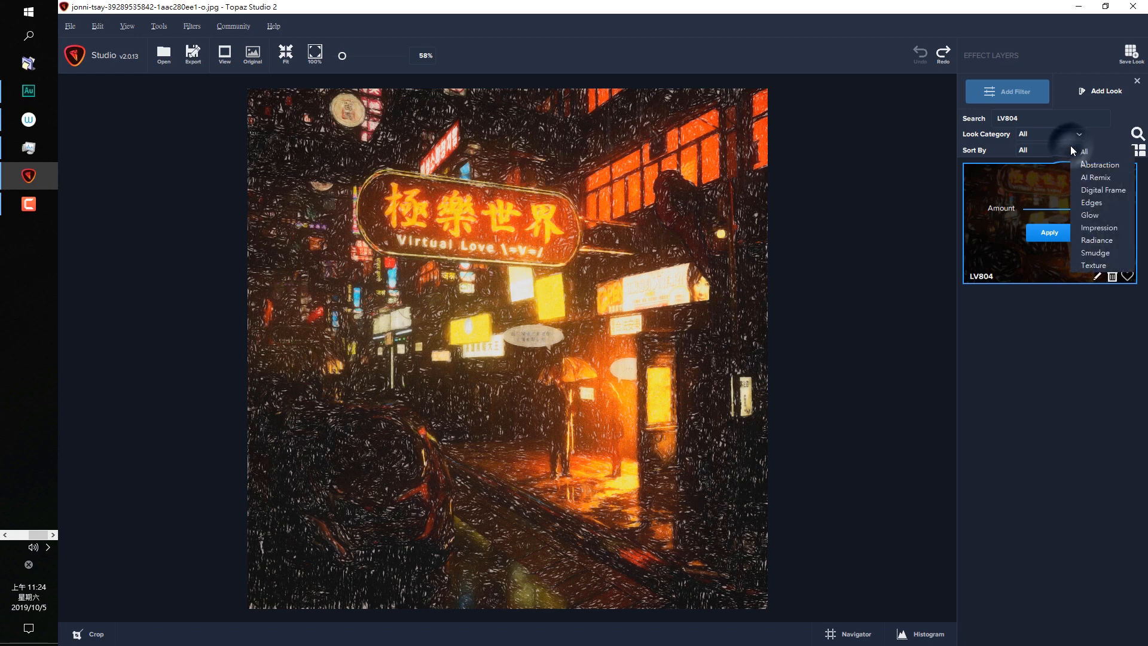
pyautogui.click(1068, 135)
pyautogui.click(1068, 135)
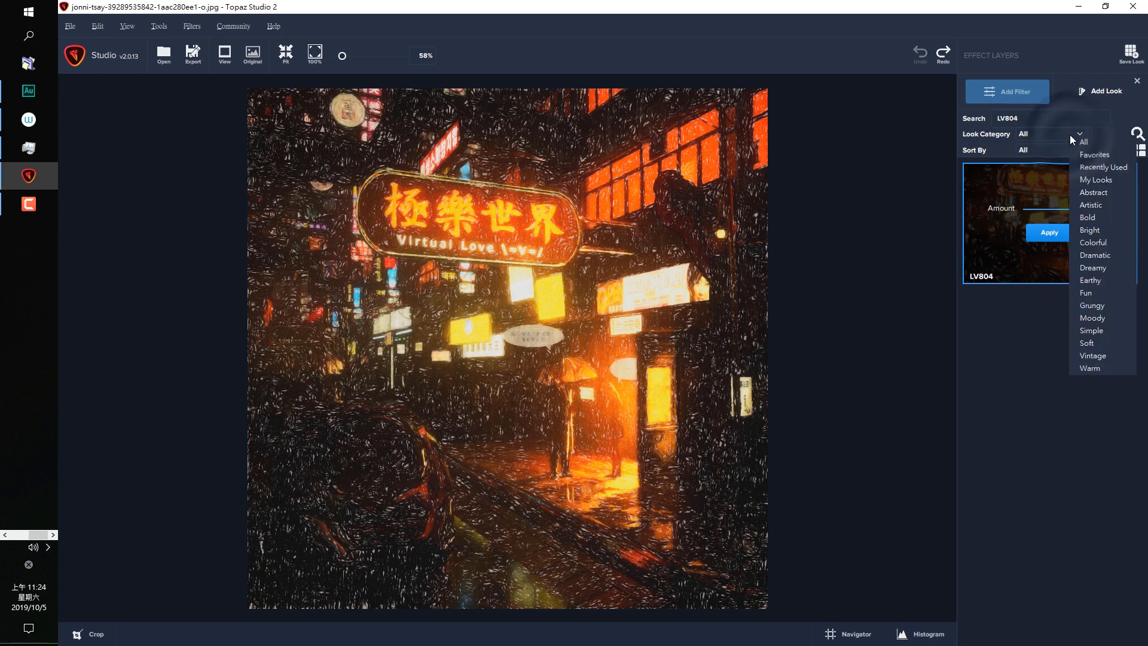
pyautogui.click(1068, 134)
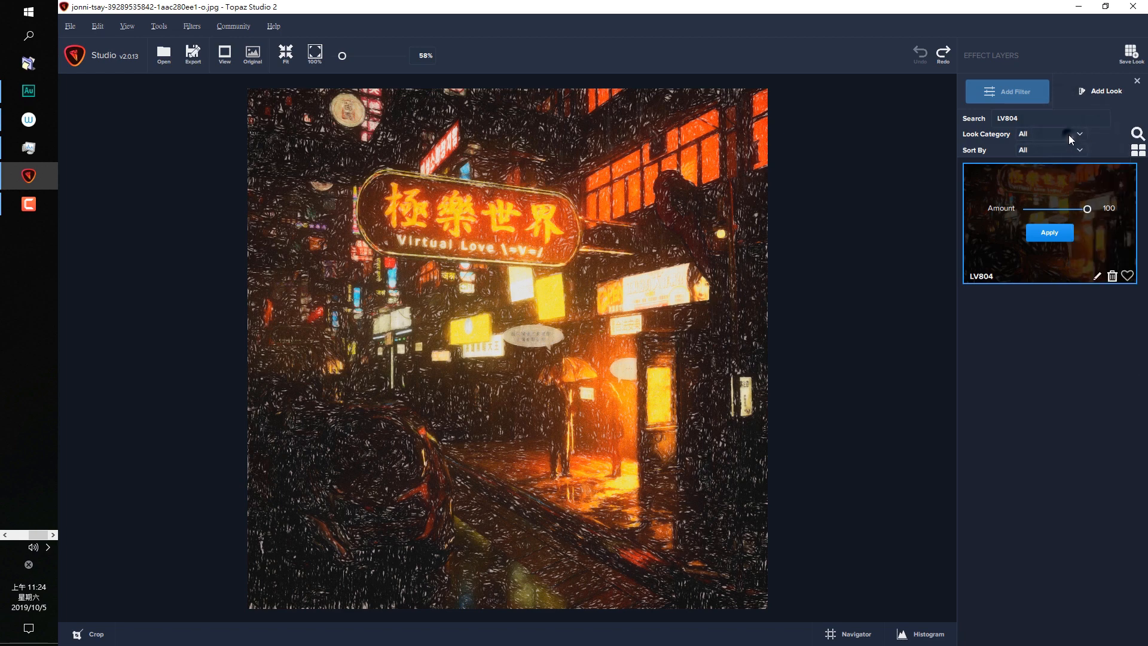
# - Apply the LV804 look at an amount of 100 and review its Basic Adjustment and Film Grain filters
pyautogui.click(1056, 237)
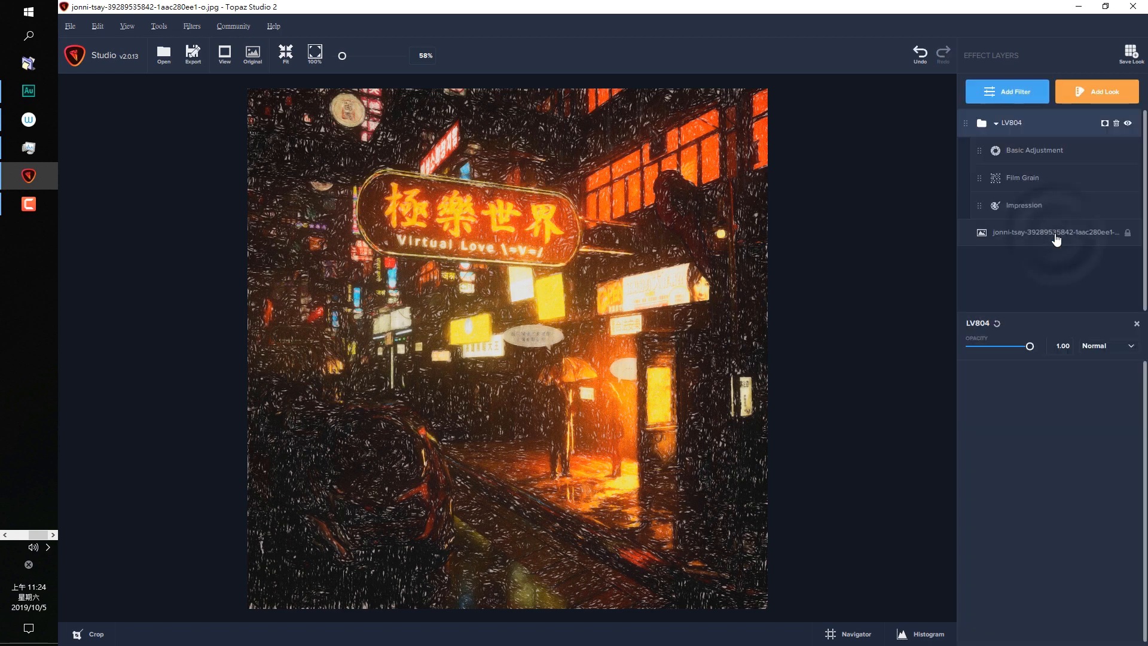
pyautogui.click(993, 125)
pyautogui.click(993, 125)
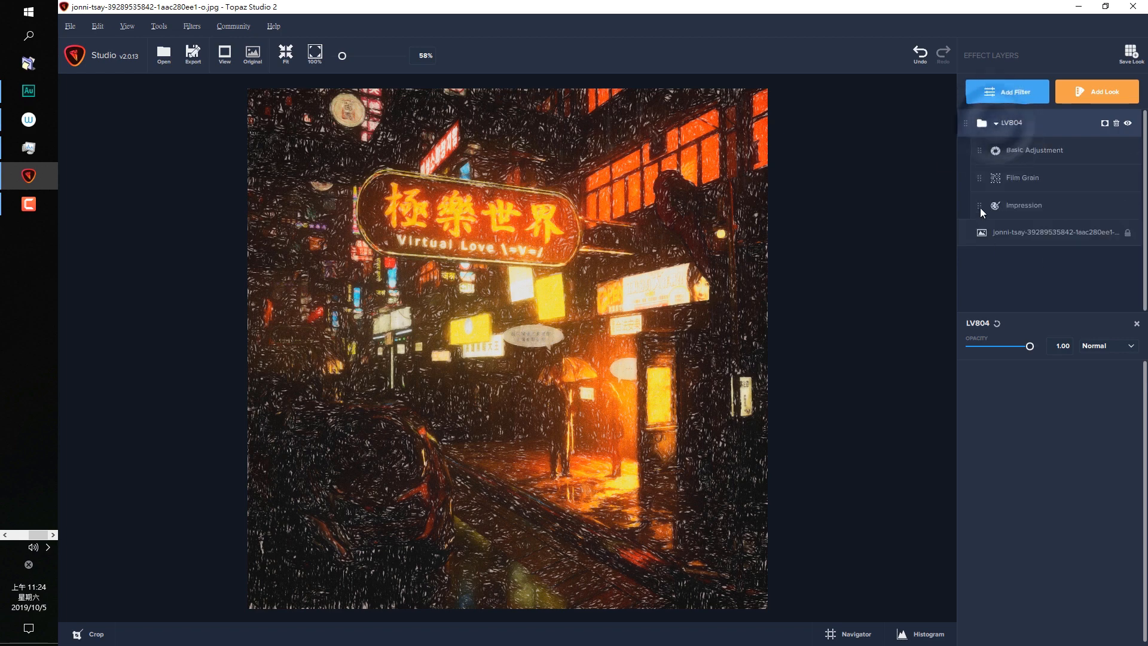
pyautogui.click(1038, 150)
pyautogui.click(1036, 177)
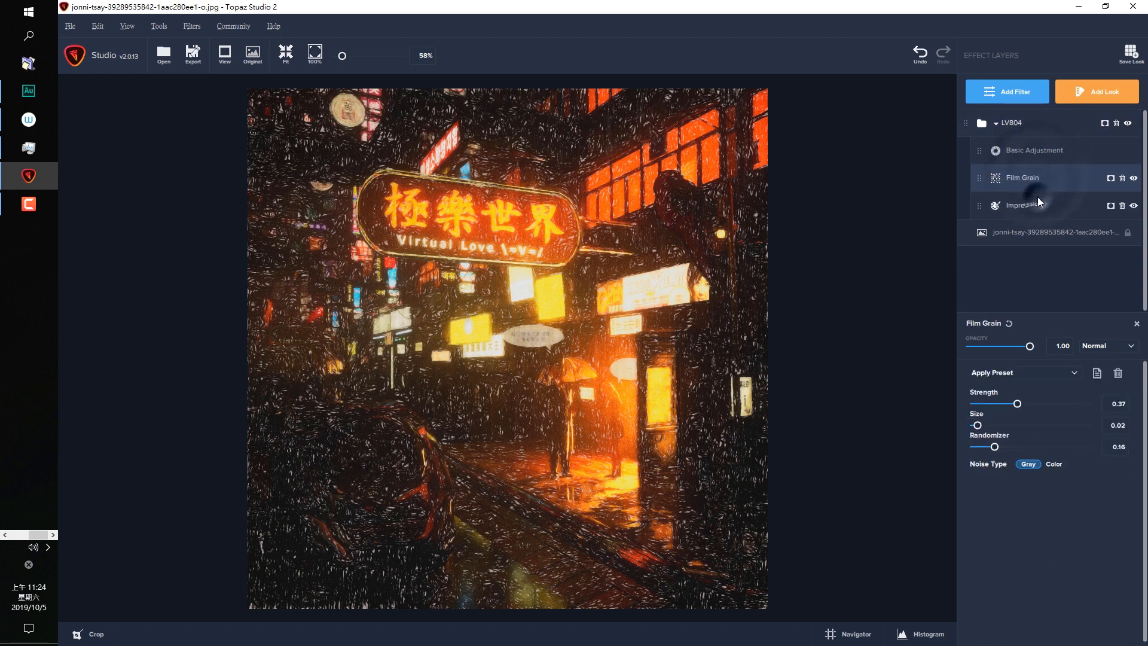
# - Open the Impression filter's settings, compare several brush strokes, and choose the cloudy white stroke in the middle of the first row
pyautogui.click(1038, 197)
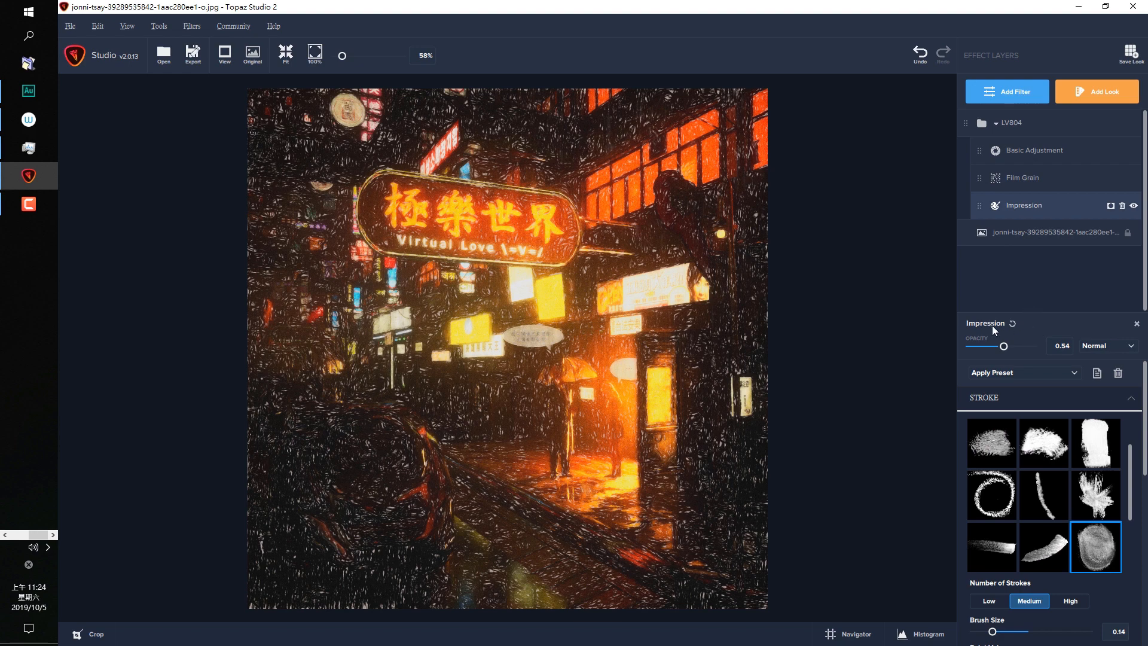
pyautogui.click(978, 436)
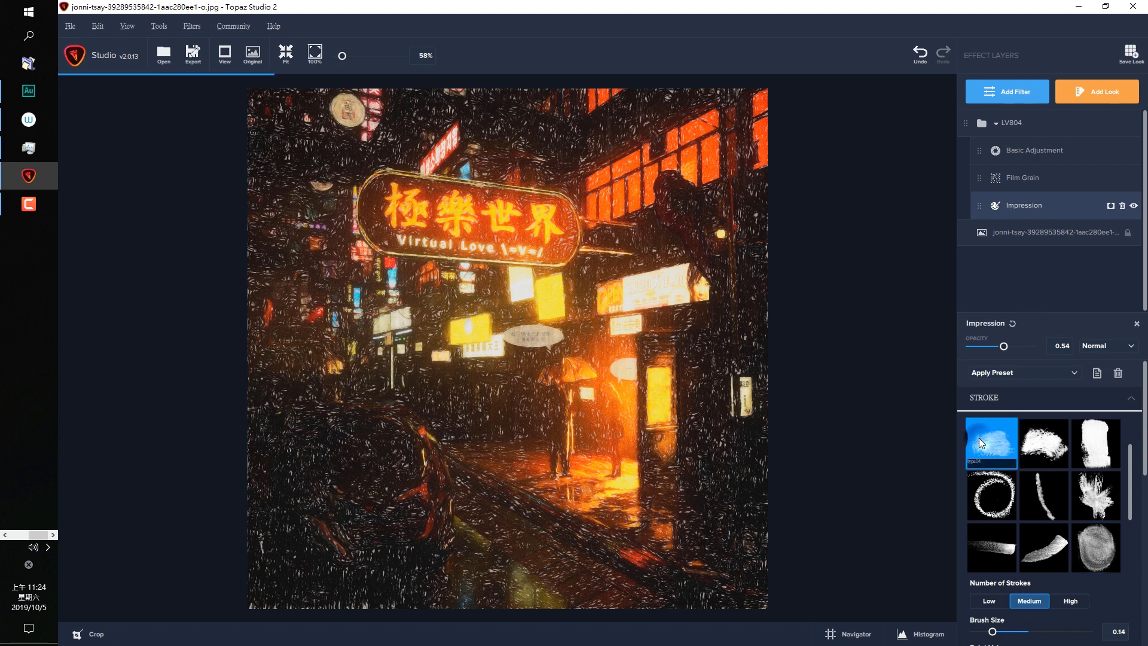
pyautogui.click(1030, 442)
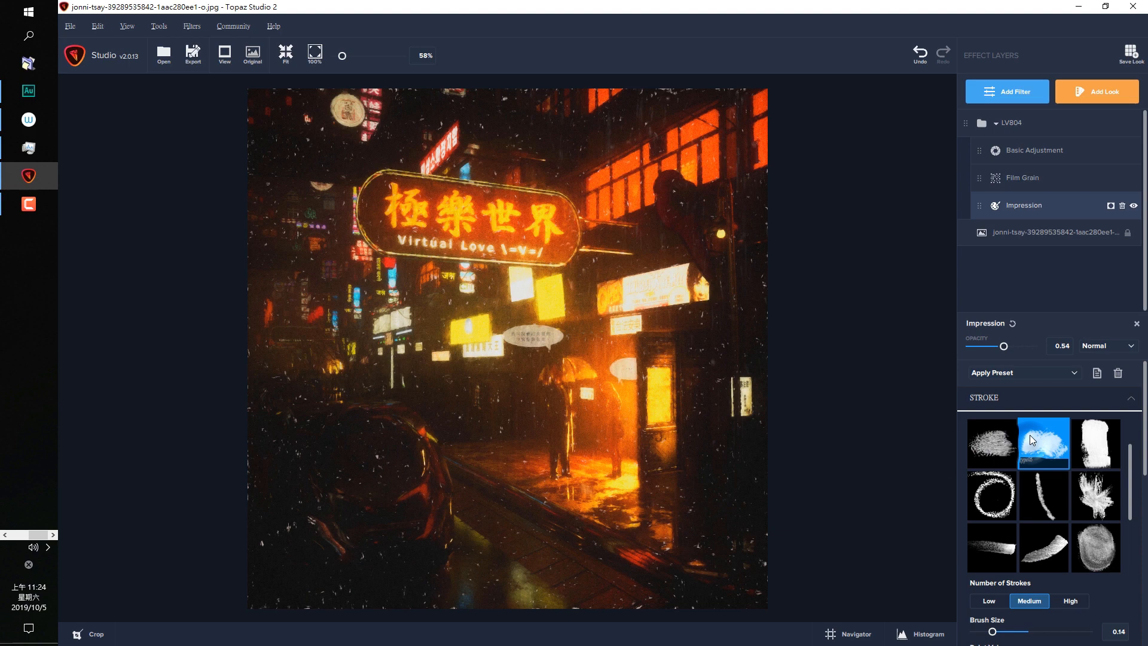
pyautogui.click(1065, 372)
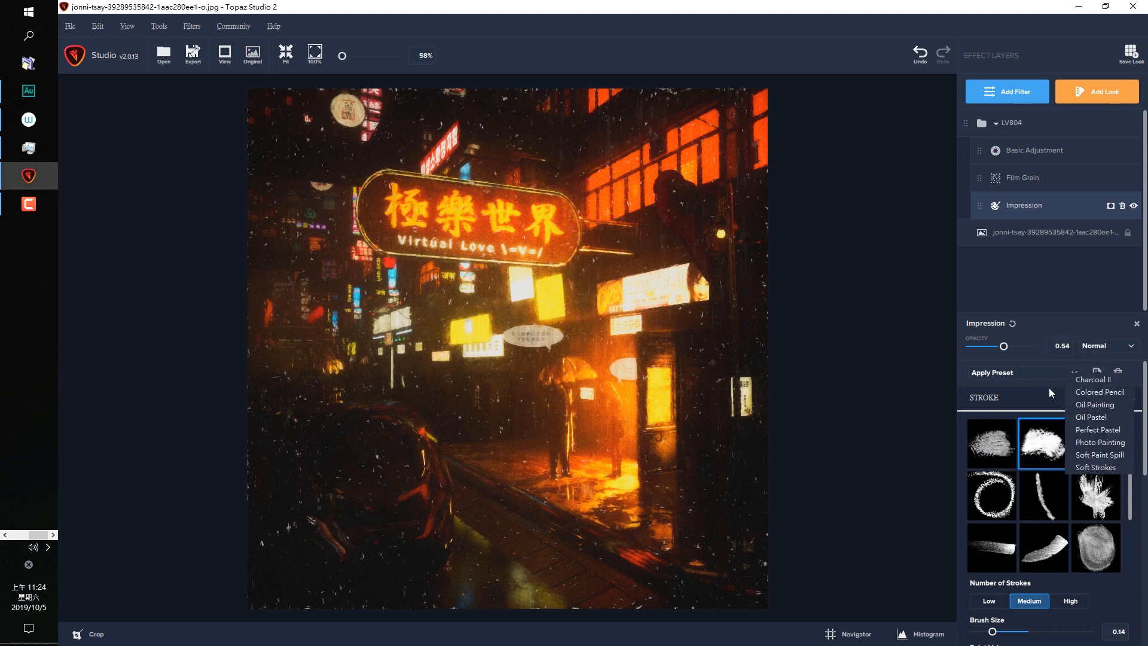
pyautogui.click(1049, 387)
pyautogui.click(1046, 490)
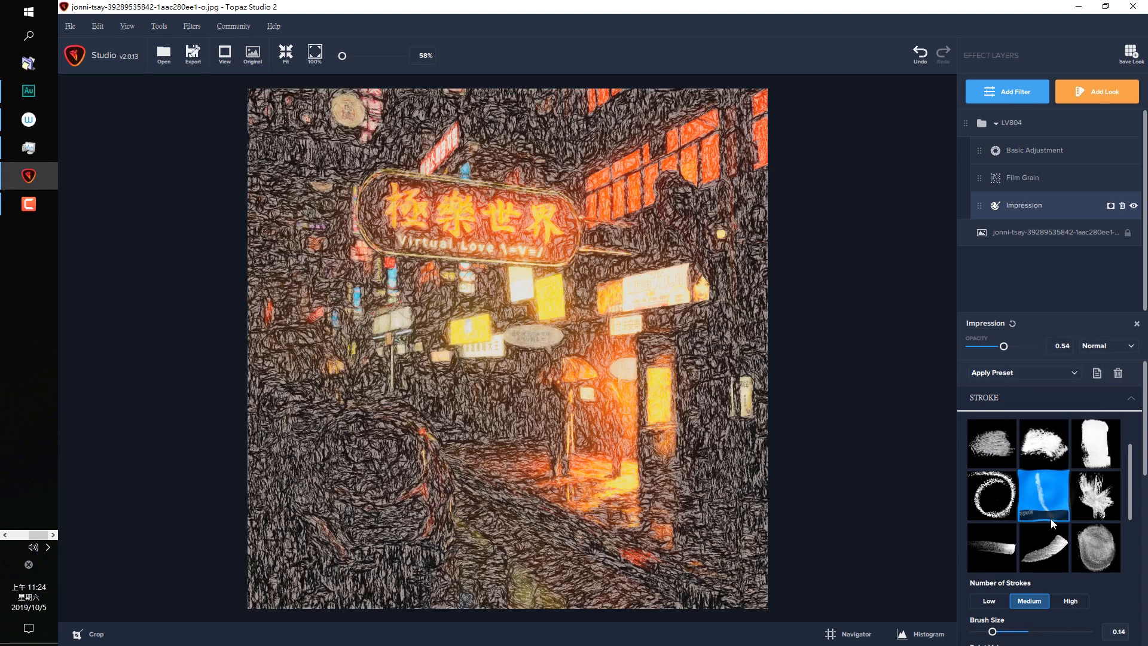
pyautogui.click(1051, 450)
pyautogui.scroll(-2, 1056, 506)
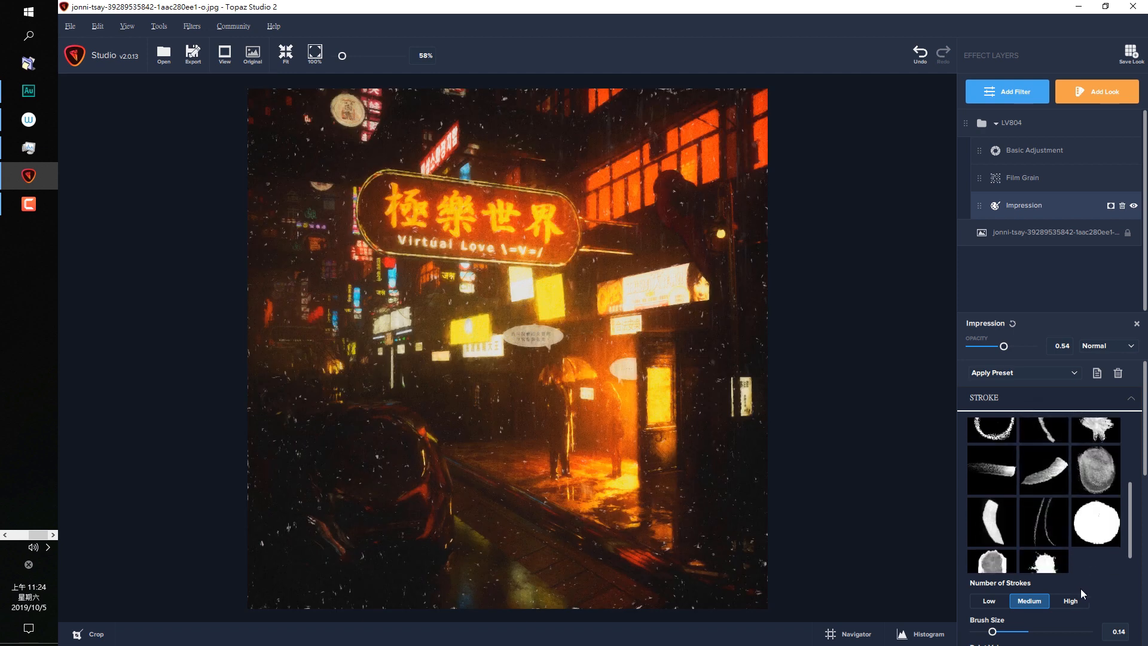
# - Compare the High and Medium stroke numbers in the Impression filter and set its brush size to 0.54
pyautogui.click(1068, 601)
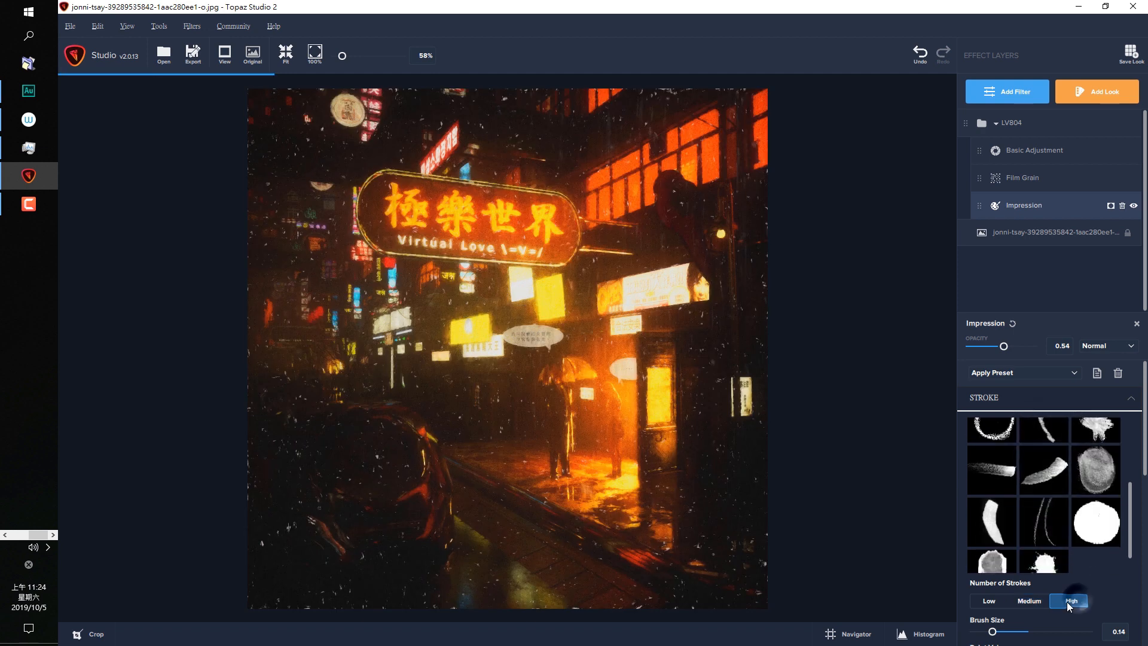
pyautogui.click(1028, 601)
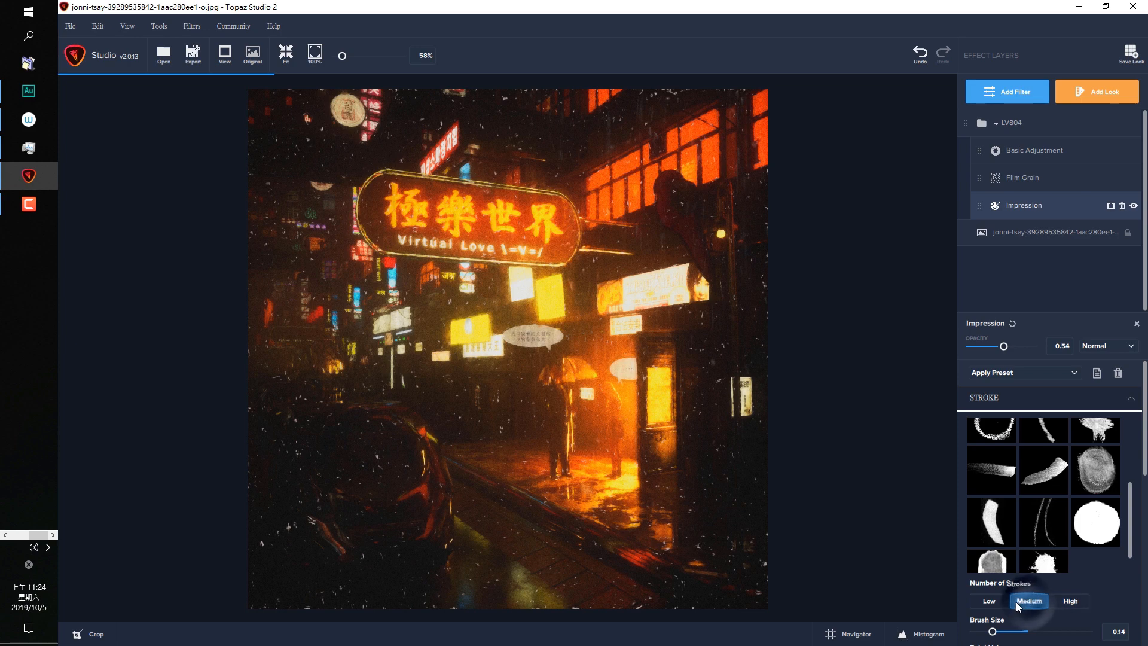
pyautogui.click(1070, 601)
pyautogui.scroll(-3, 1071, 586)
pyautogui.moveTo(1029, 554); pyautogui.dragTo(1052, 559)
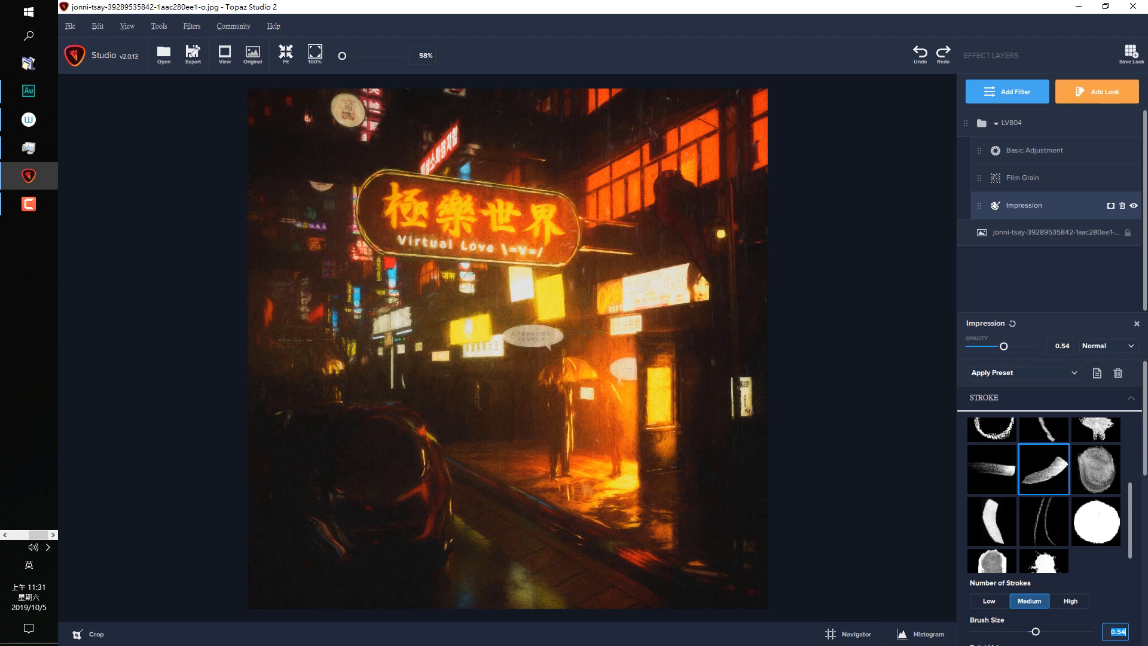
# - Open the laundromat photo without exporting the changed neon street image, and apply the LV804 look to it
pyautogui.moveTo(800, 422); pyautogui.dragTo(632, 383)
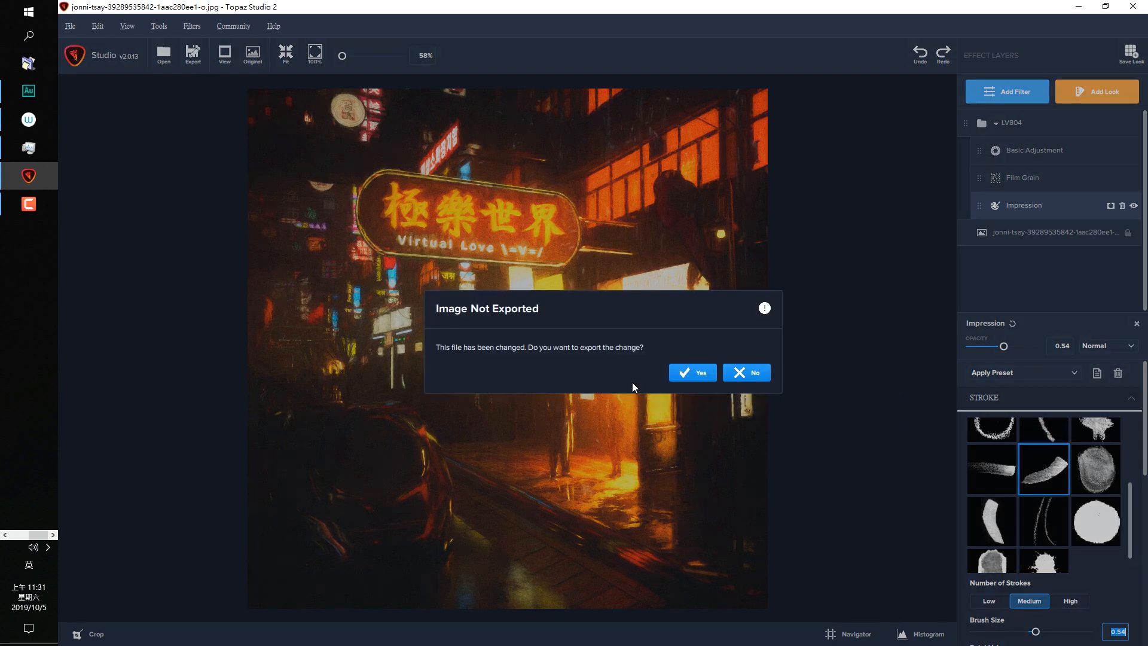
pyautogui.click(745, 372)
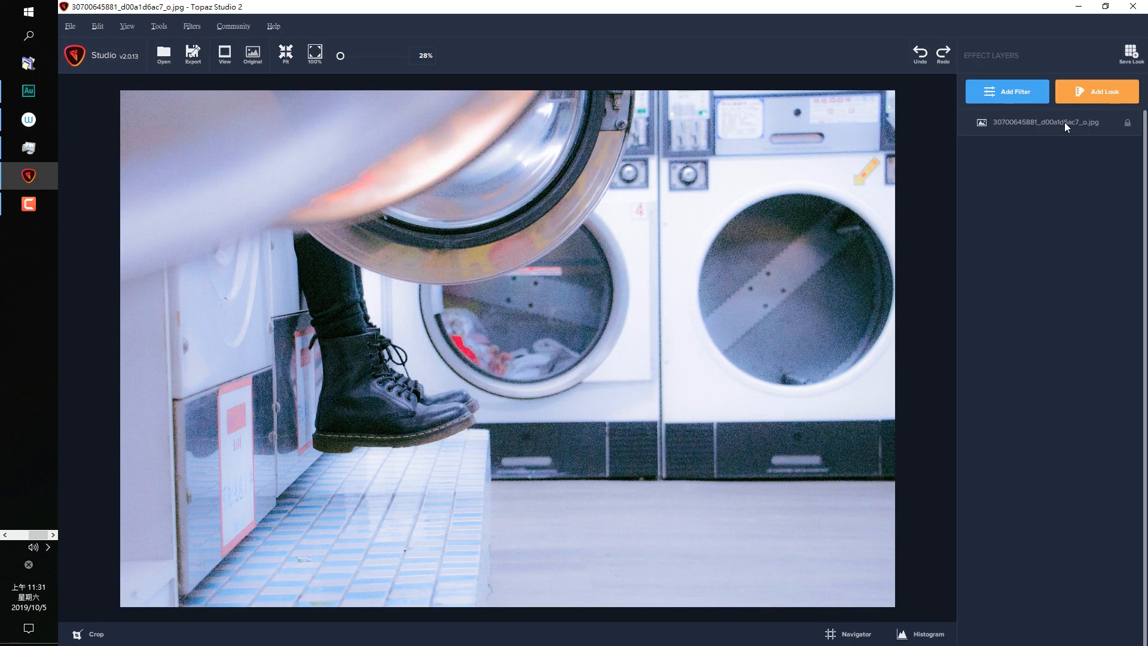
pyautogui.click(1085, 93)
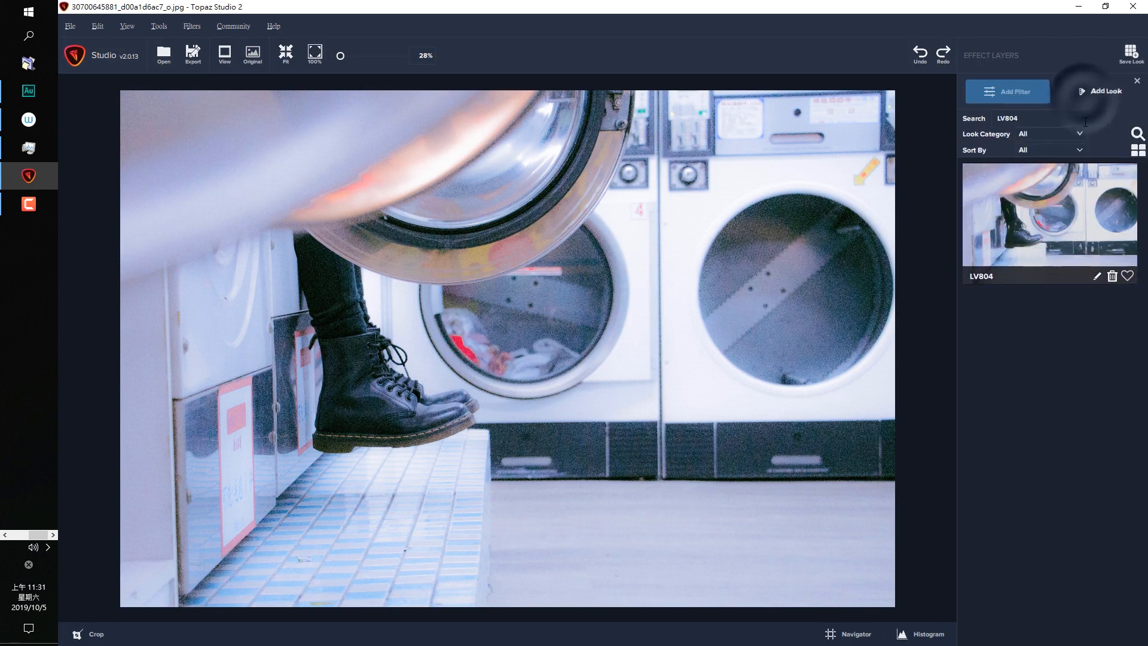
pyautogui.click(1049, 225)
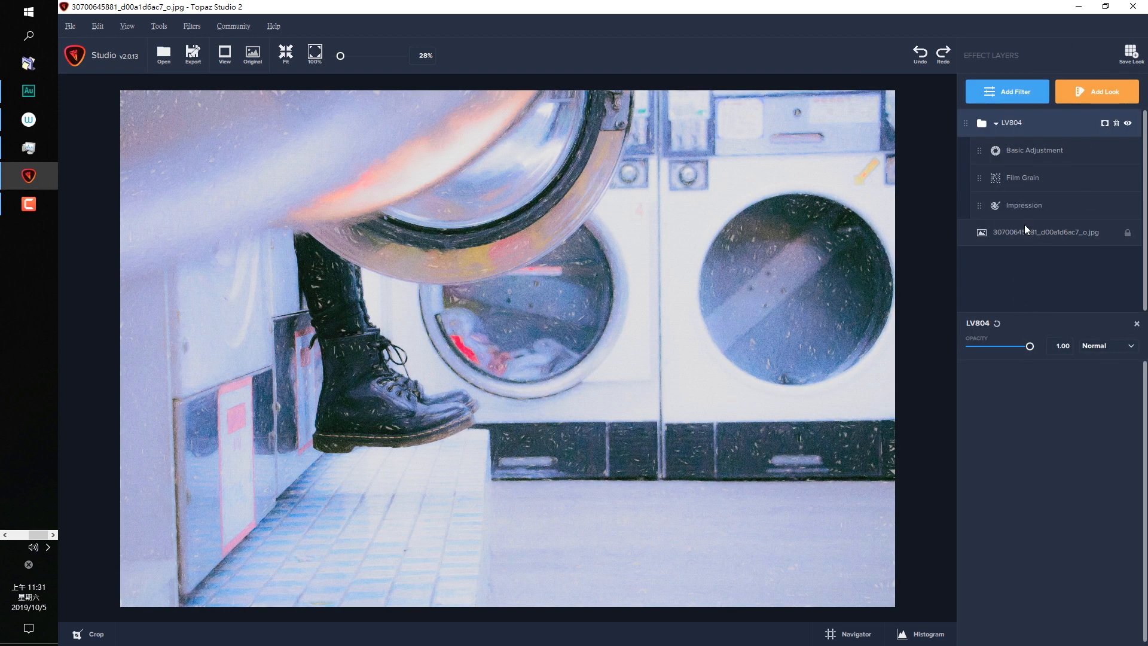
# - Set the brush size of the LV804 look's Impression filter to 0.06 and check its stroke length setting
pyautogui.click(1024, 206)
pyautogui.scroll(-3, 978, 583)
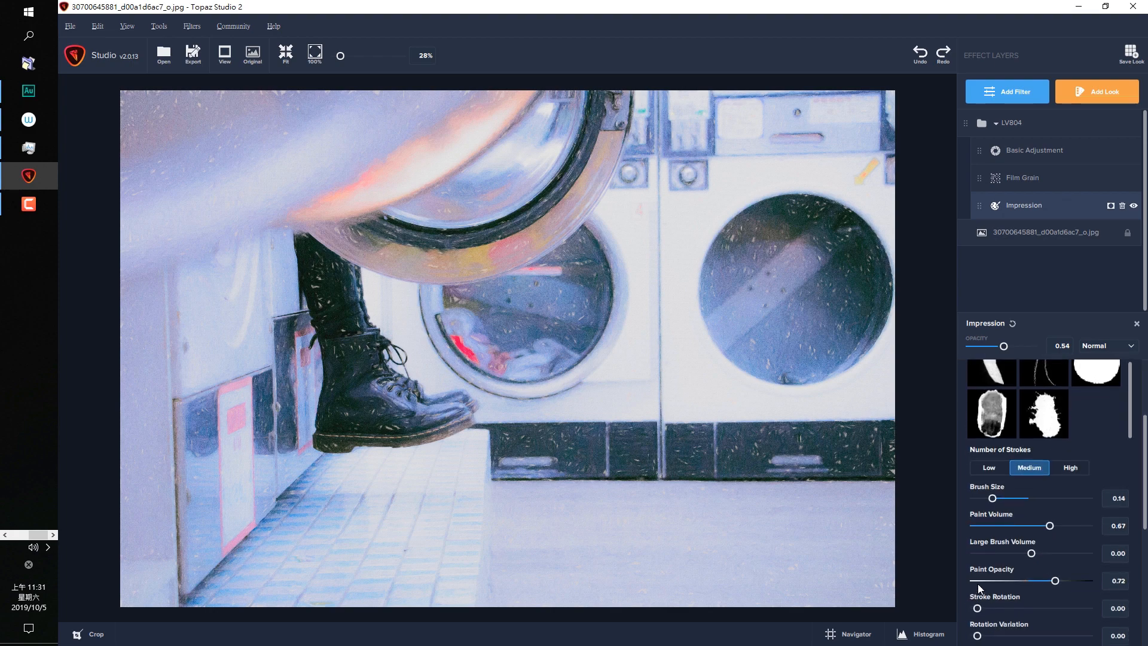
pyautogui.moveTo(992, 499); pyautogui.dragTo(984, 499)
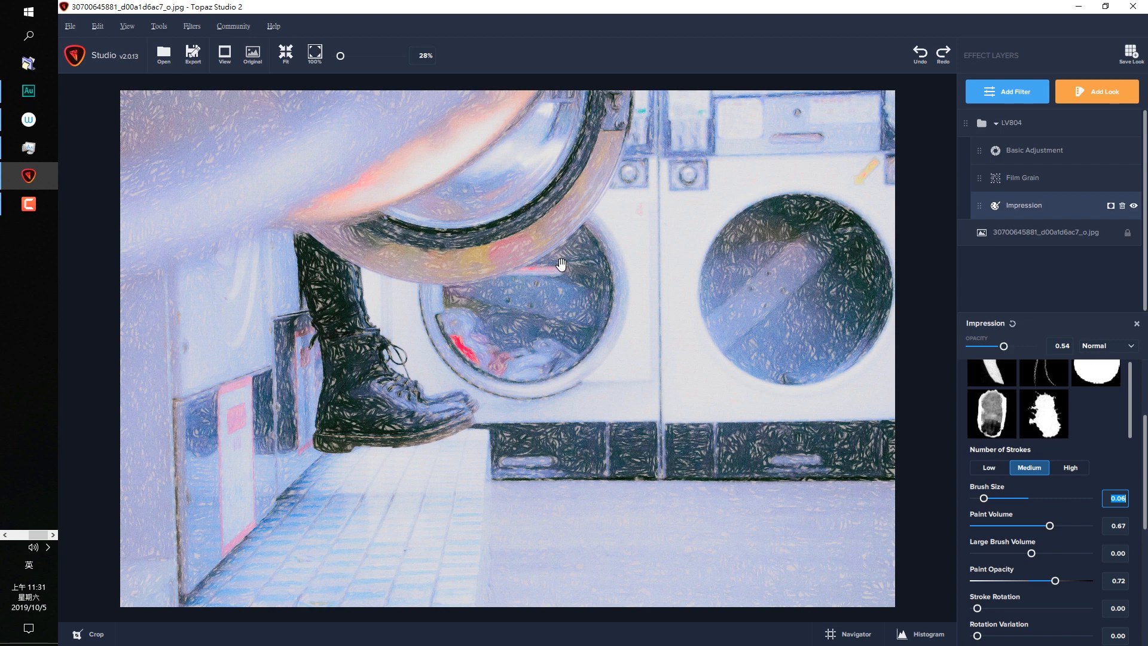
pyautogui.scroll(-3, 1021, 598)
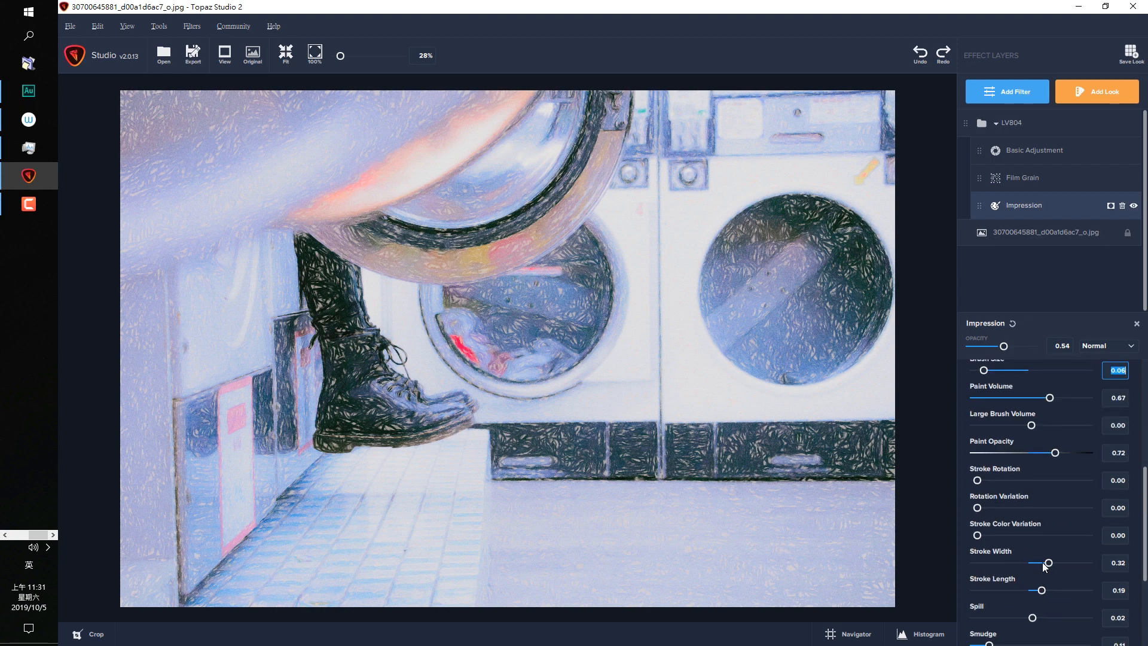
pyautogui.click(1043, 593)
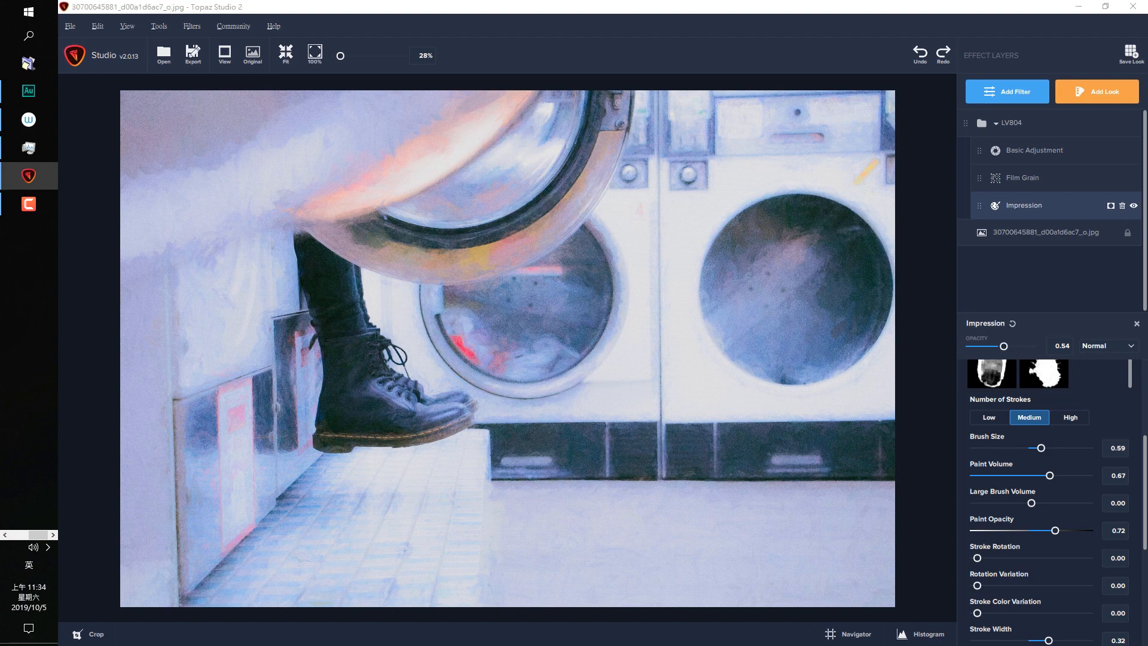
# - Open the black PNG with the LV.804 text without exporting the laundromat photo, and apply the LV804 look at an amount of 100
pyautogui.moveTo(662, 343); pyautogui.dragTo(661, 344)
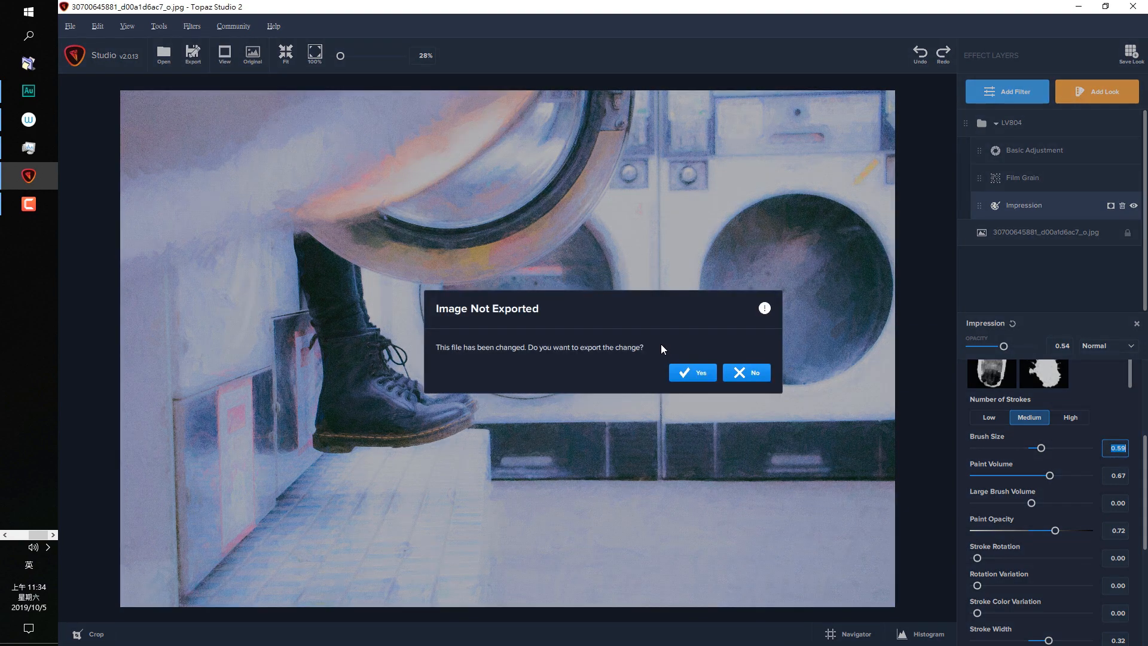
pyautogui.click(744, 374)
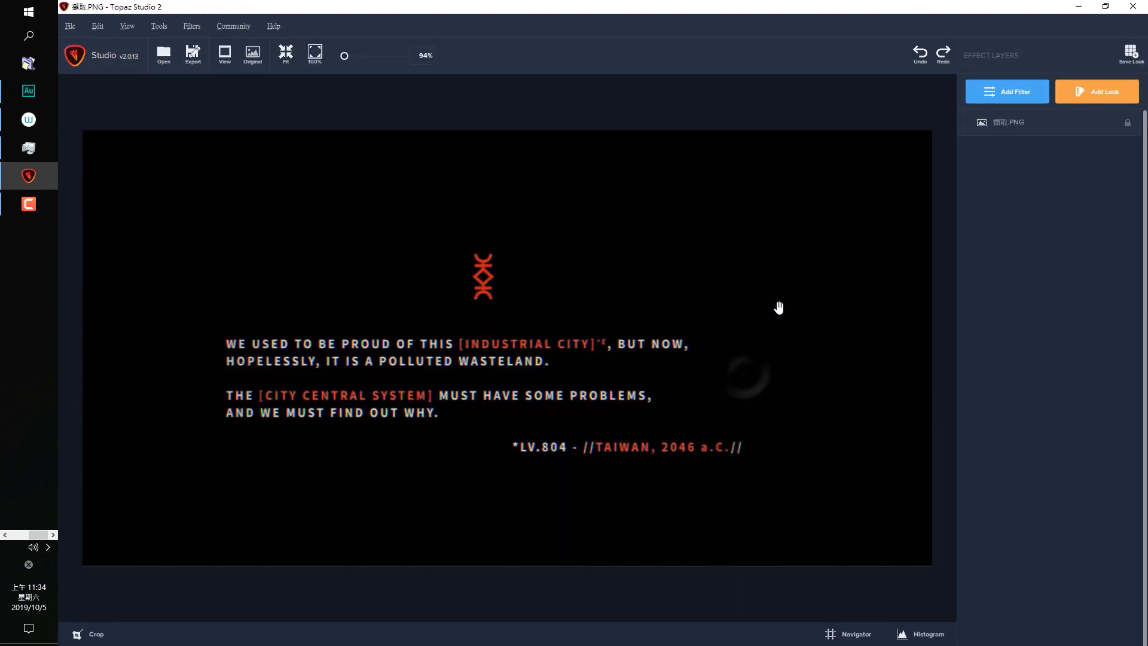
pyautogui.click(1075, 101)
pyautogui.click(1070, 202)
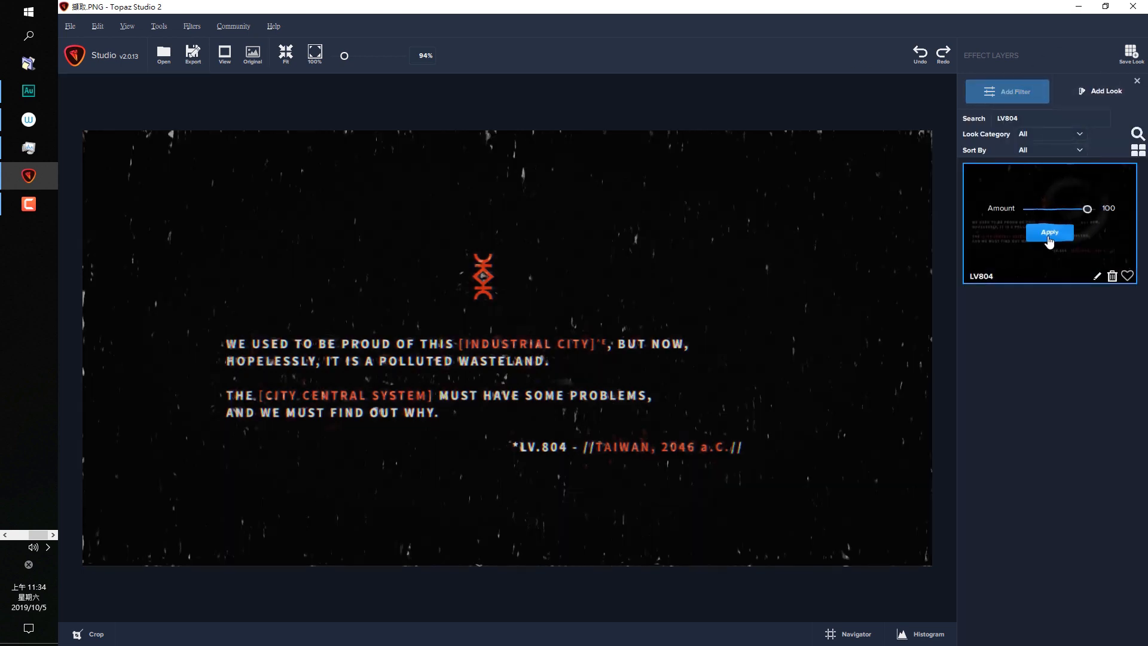
pyautogui.click(1050, 233)
# - Try different Impression brush sizes on the text image, ending at 0.16, and delete the Cezanne look
pyautogui.click(1035, 206)
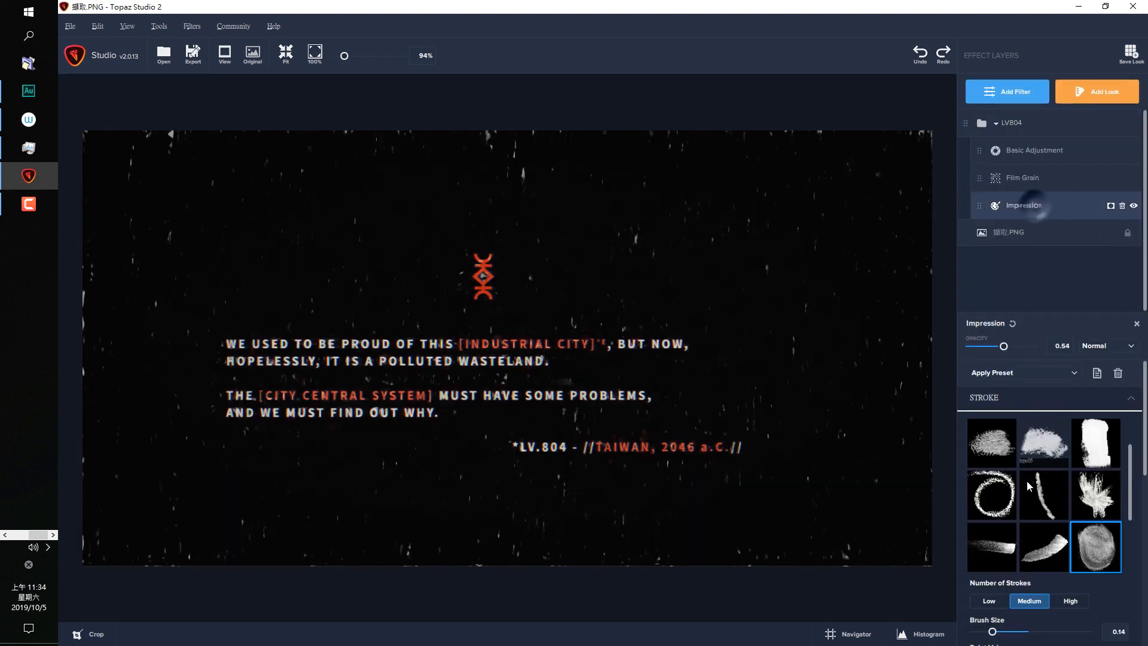
pyautogui.scroll(-2, 1007, 444)
pyautogui.moveTo(992, 631)
pyautogui.mouseDown()
pyautogui.moveTo(1054, 634)
pyautogui.moveTo(1007, 632)
pyautogui.mouseUp()
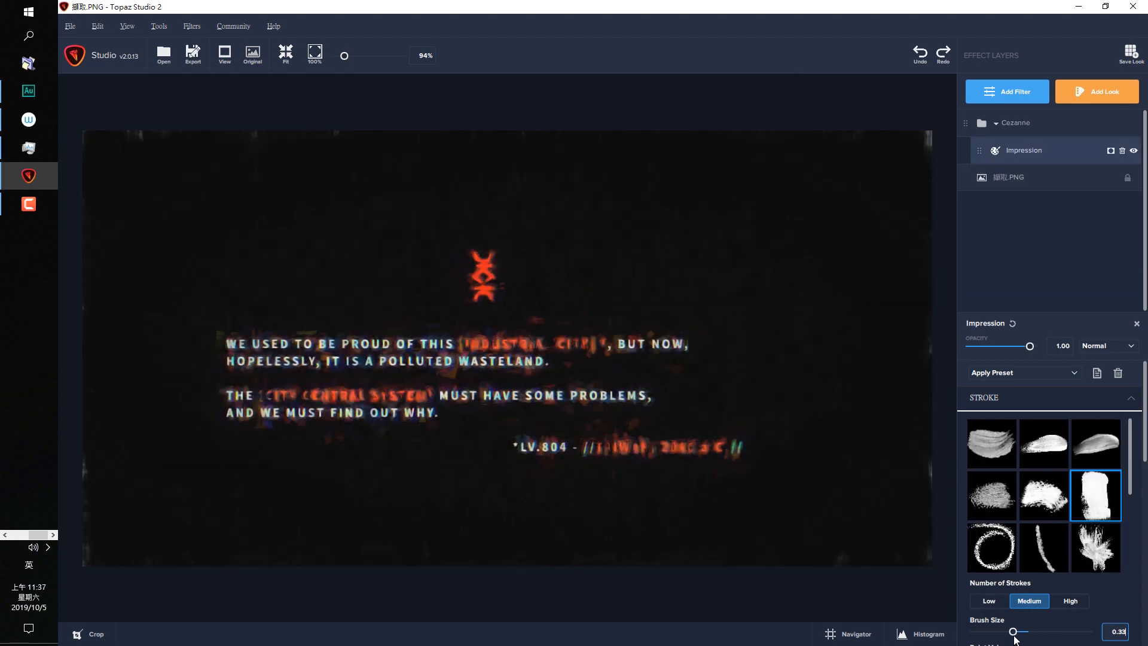
pyautogui.moveTo(1013, 632); pyautogui.dragTo(996, 632)
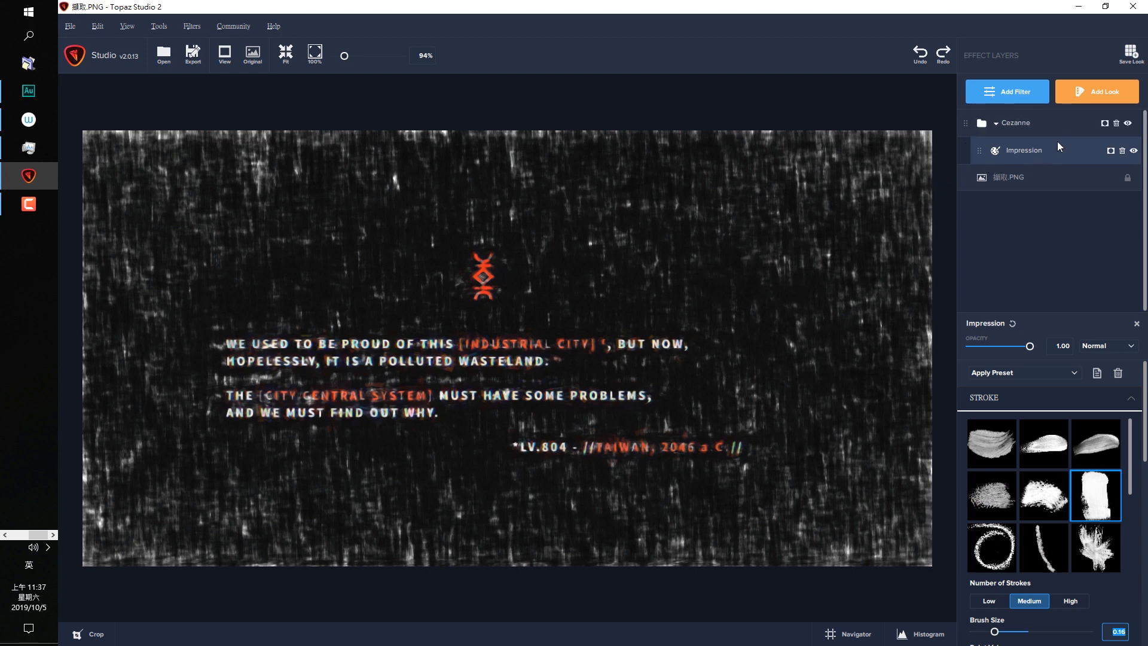
pyautogui.click(1117, 125)
# - Try brightening the text image by raising the midtones with a Curves filter, and remove the filter
pyautogui.click(1040, 102)
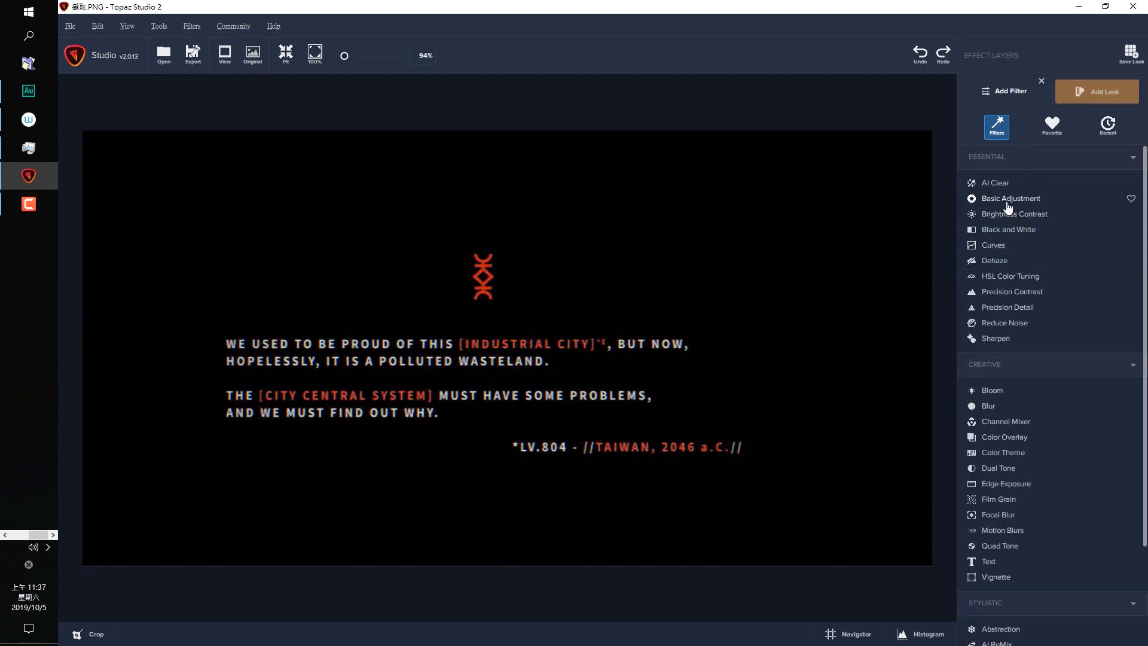
pyautogui.click(1016, 246)
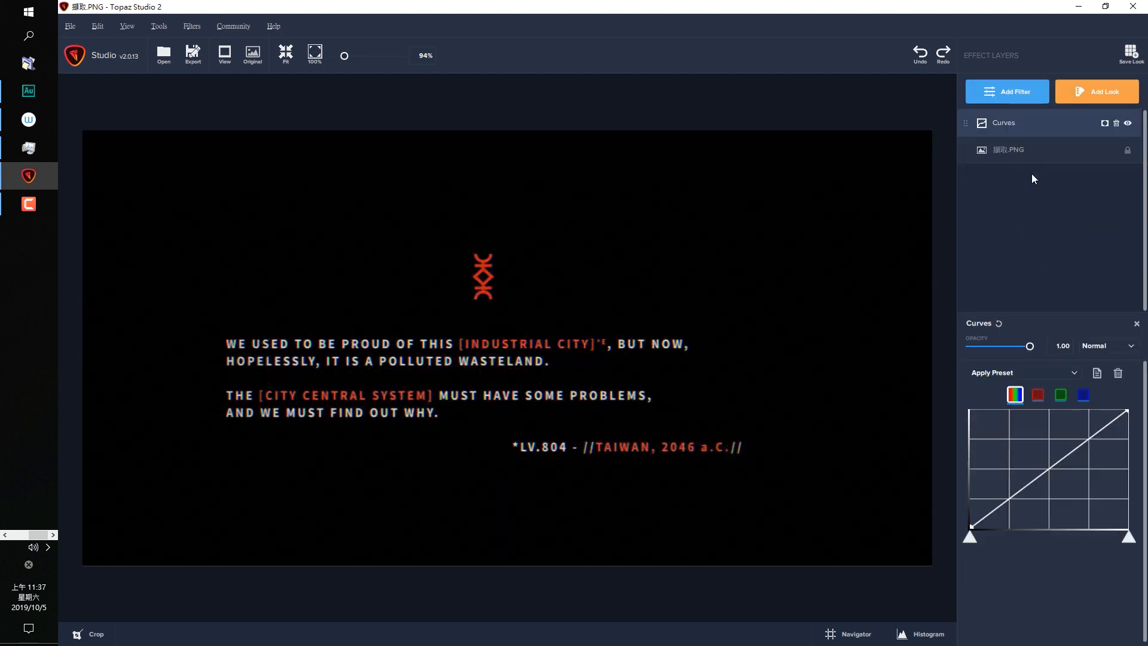
pyautogui.moveTo(1029, 450); pyautogui.dragTo(1035, 450)
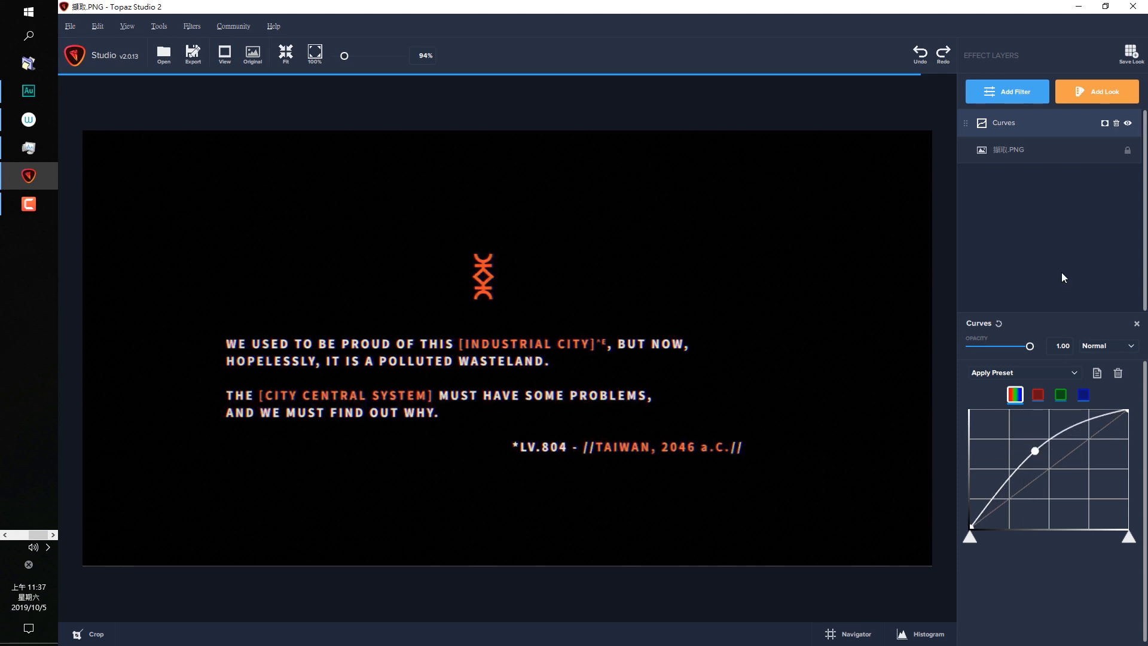
pyautogui.click(1116, 124)
# - Add an AI ReMix filter to the text image and choose the style in the middle of the third row
pyautogui.click(1024, 98)
pyautogui.scroll(-1, 1017, 478)
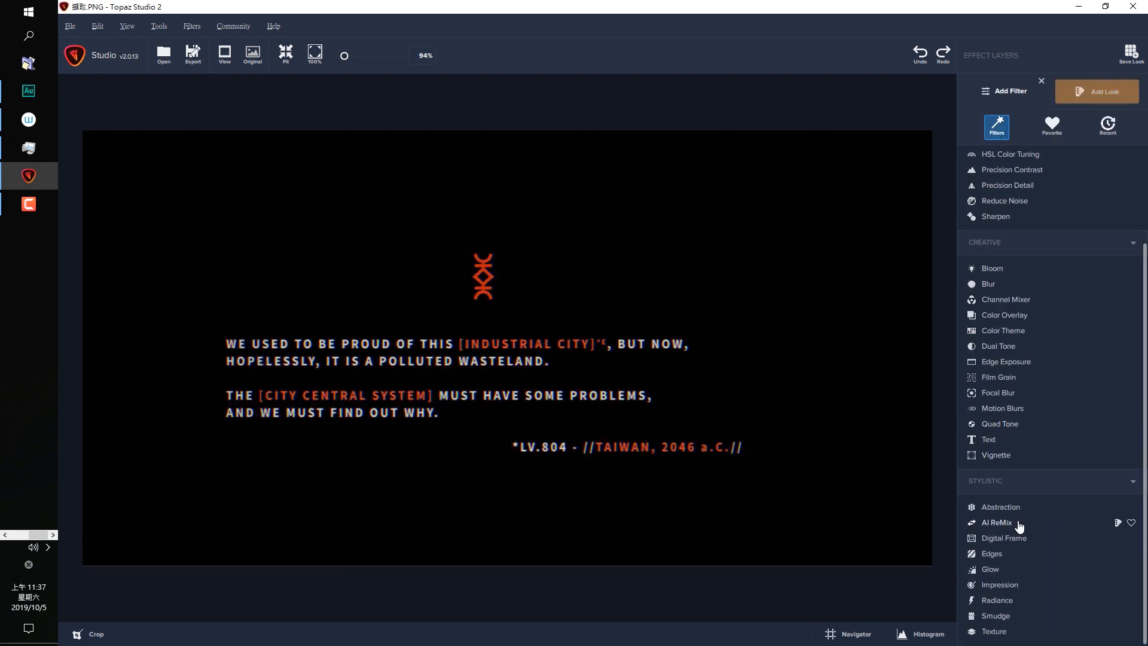
pyautogui.click(1017, 523)
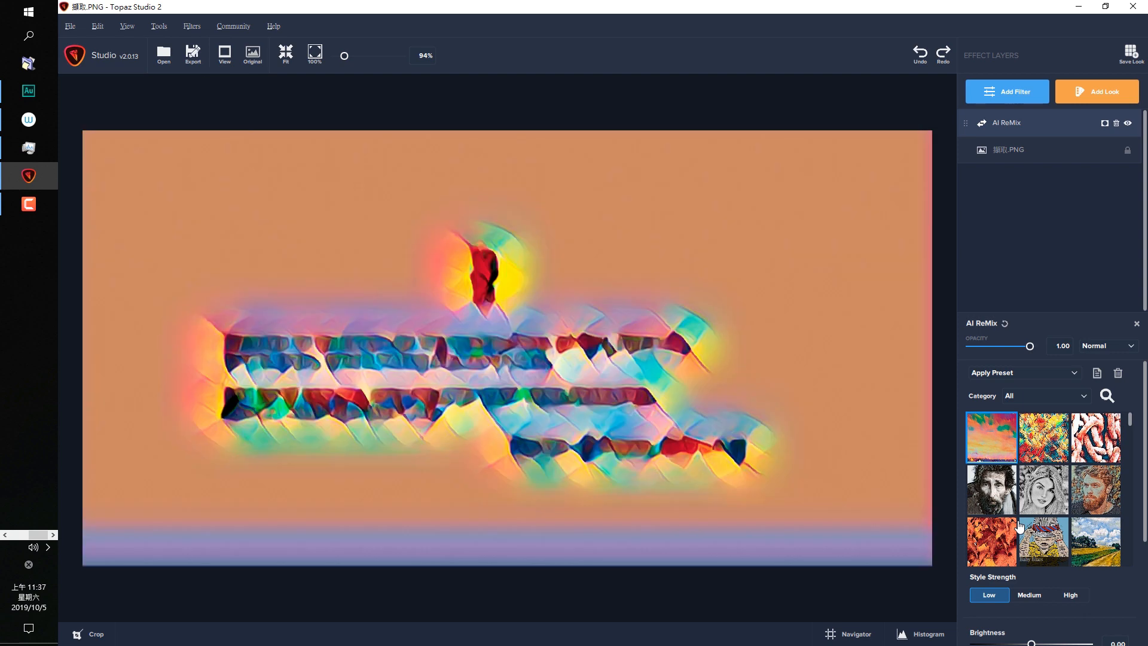
pyautogui.click(1050, 539)
# - Try a brush size of 0.60 in the Da Vinci Sketch I look's Impression filter and return it to 0.57
pyautogui.scroll(-3, 1076, 526)
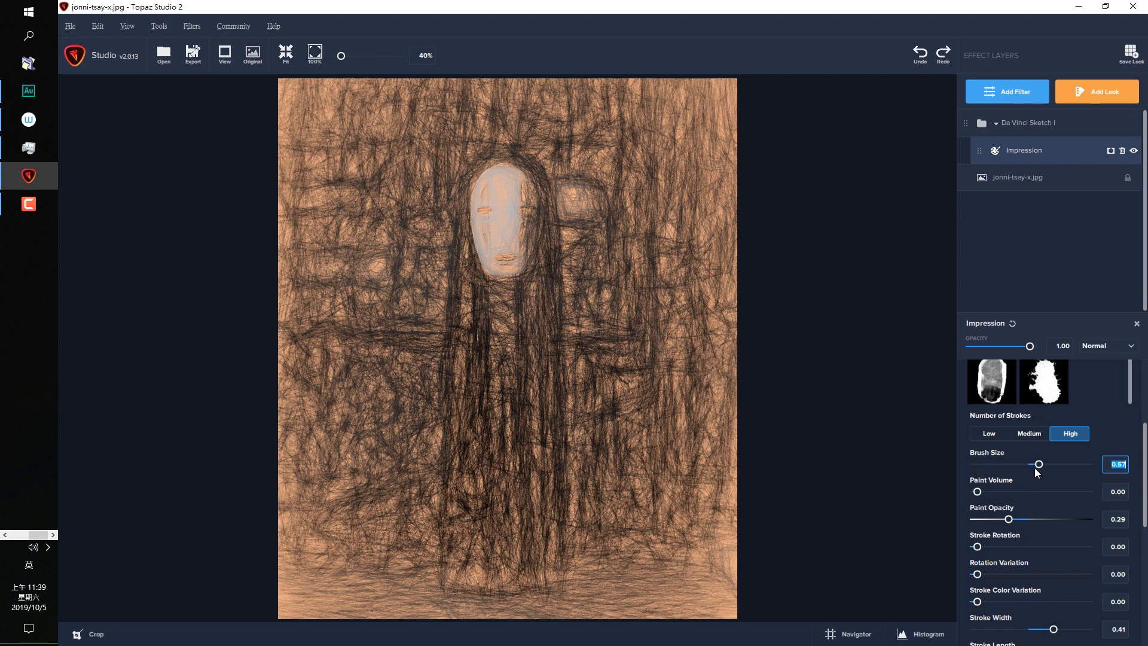
pyautogui.click(1042, 464)
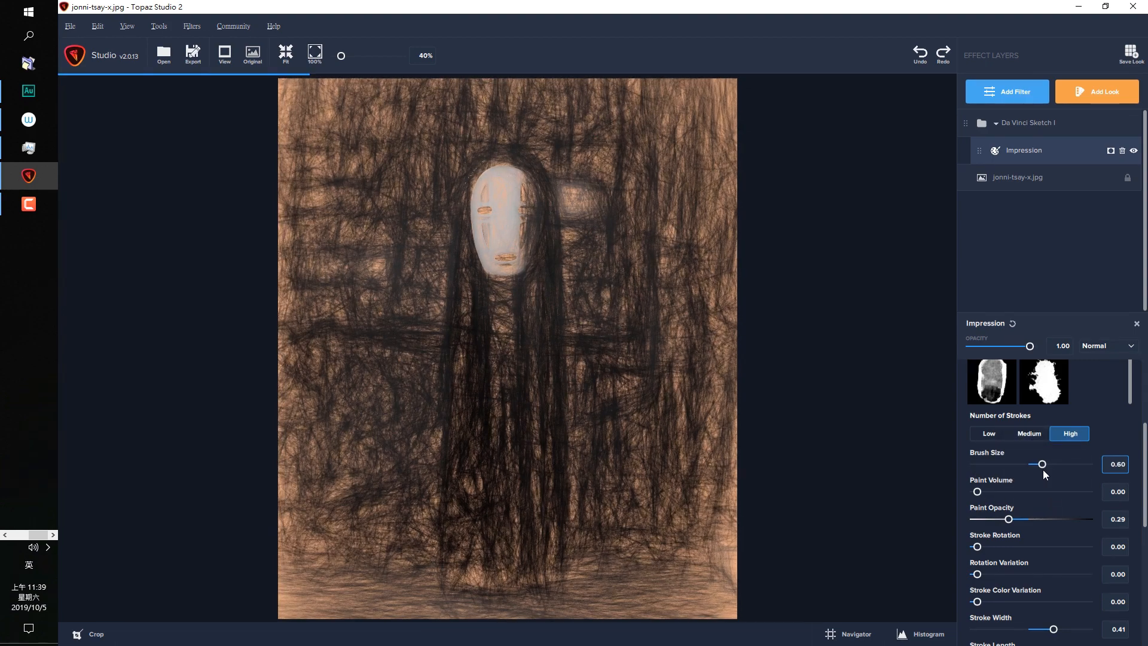
pyautogui.click(1039, 470)
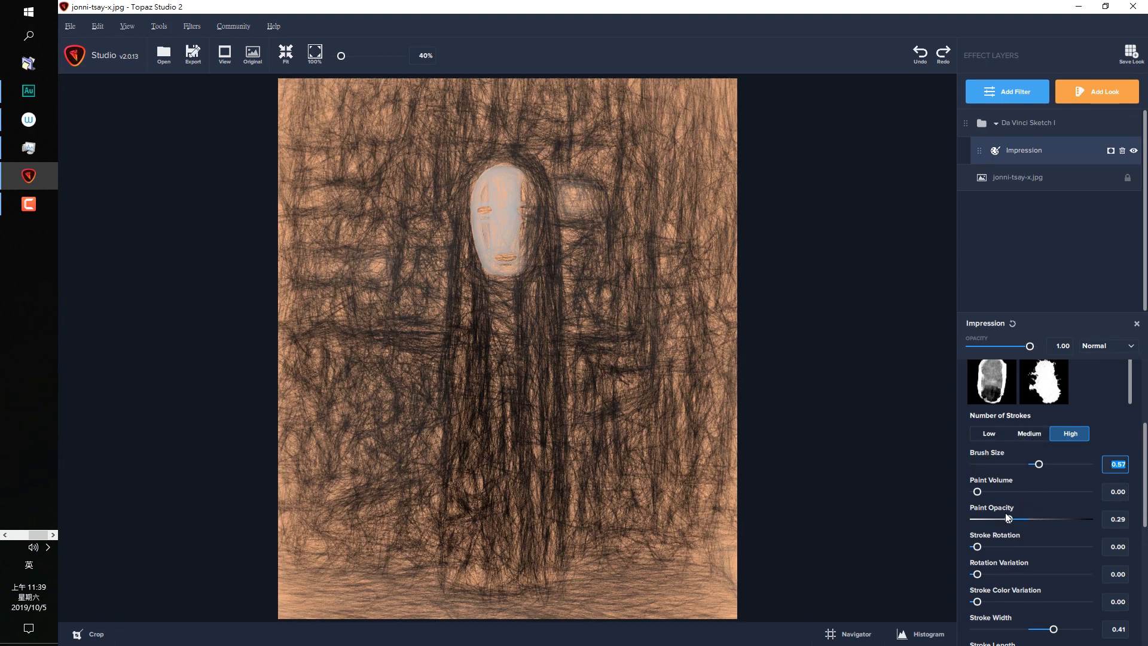
# - Set the Impression filter's stroke width to 0.33 and stroke length to 1.00 on the masked figure image
pyautogui.scroll(-3, 1005, 512)
pyautogui.moveTo(1049, 472)
pyautogui.mouseDown()
pyautogui.moveTo(1005, 479)
pyautogui.moveTo(1086, 486)
pyautogui.moveTo(1049, 496)
pyautogui.mouseUp()
pyautogui.click(1116, 501)
pyautogui.write('1.00')
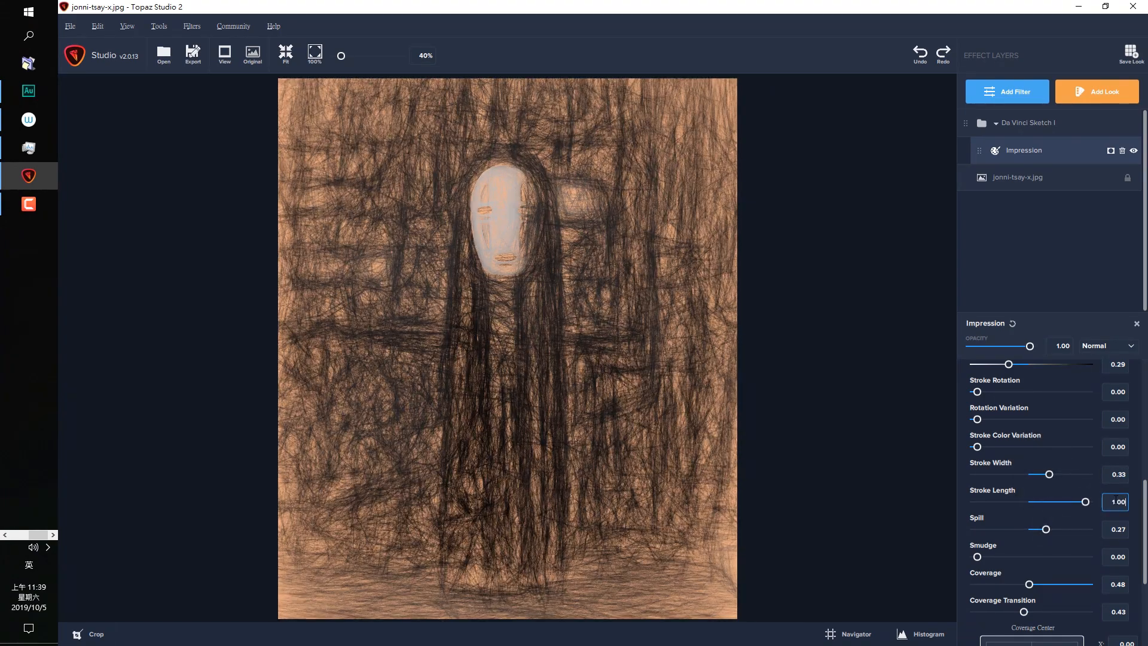
pyautogui.moveTo(1103, 536); pyautogui.dragTo(1069, 535)
pyautogui.scroll(3, 1013, 486)
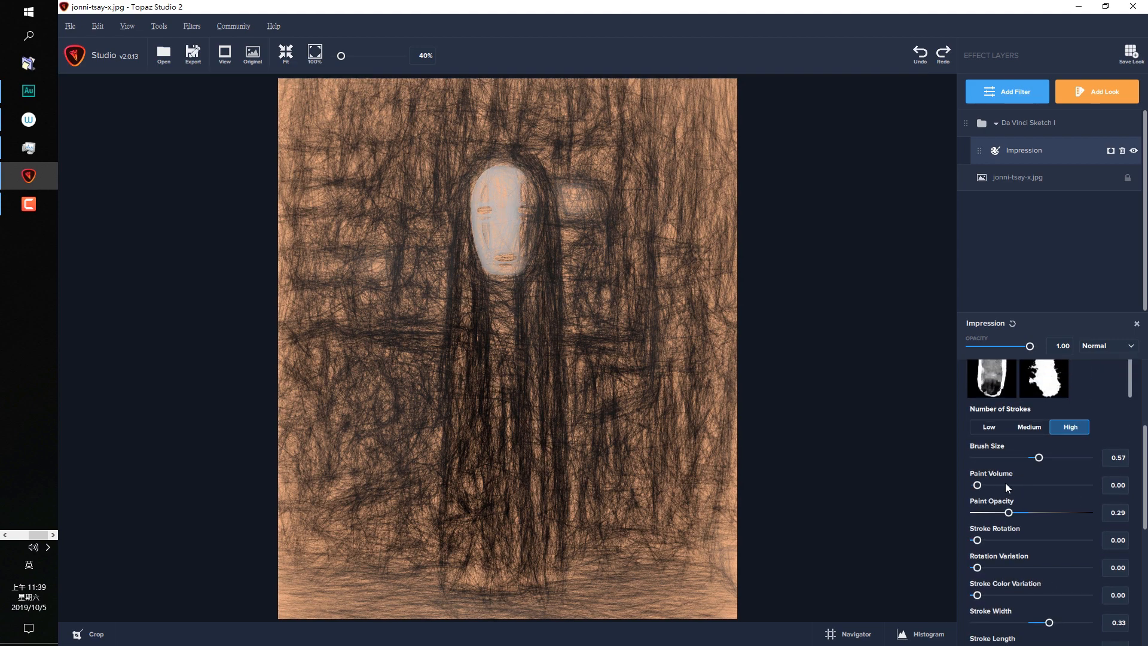